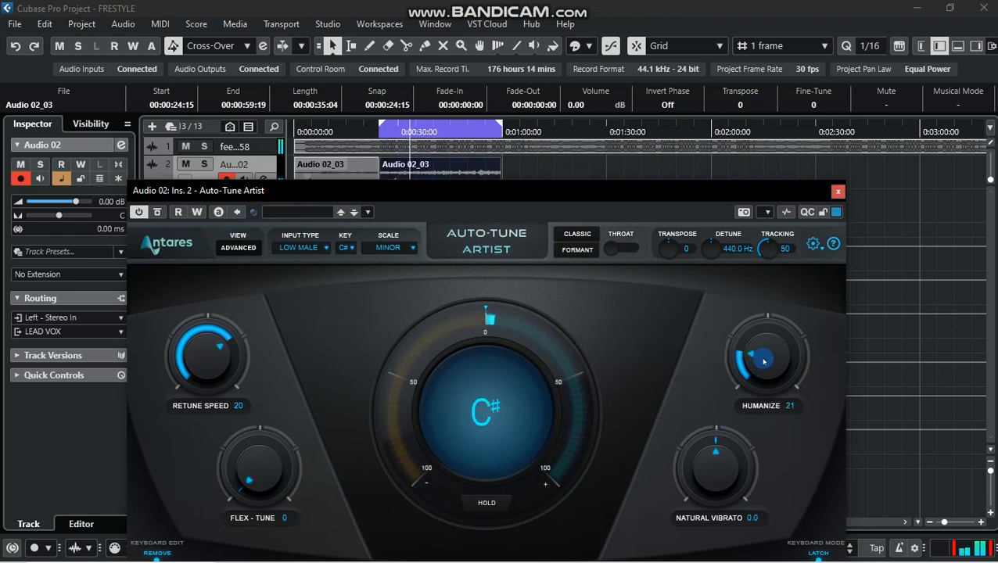
- Try Auto-Tune Artist's Humanize at 100, settle it at 38, and close the plug-in window
{"action": "left_click_drag", "start_coordinate": [765, 360], "coordinate": [772, 314]}
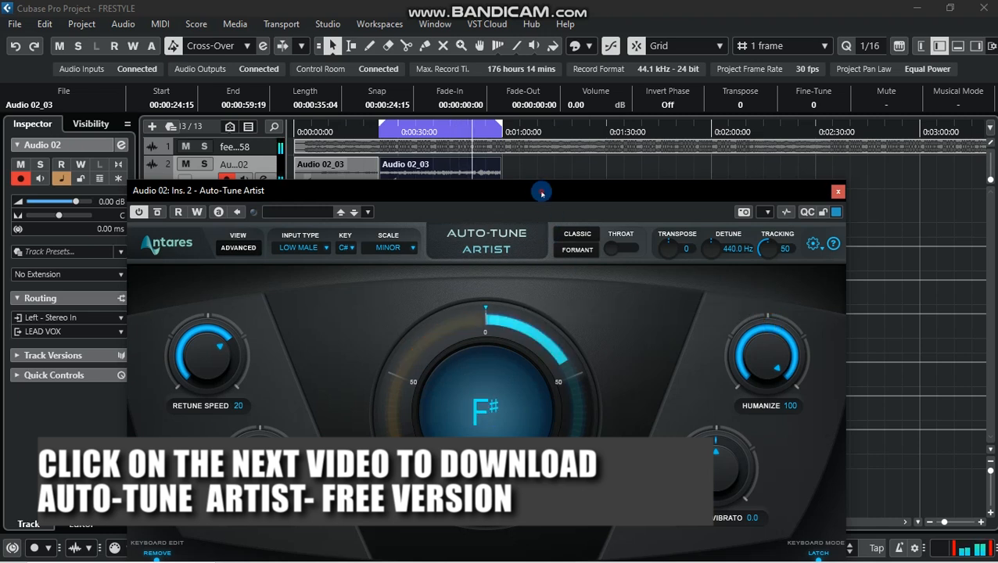
{"action": "left_click_drag", "start_coordinate": [542, 195], "coordinate": [545, 188]}
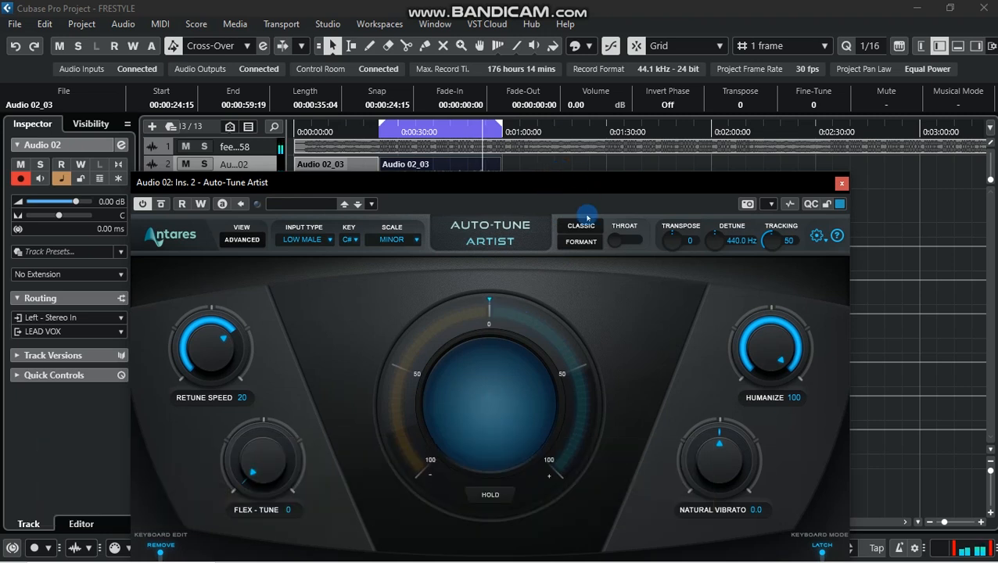
{"action": "left_click_drag", "start_coordinate": [764, 349], "coordinate": [774, 376]}
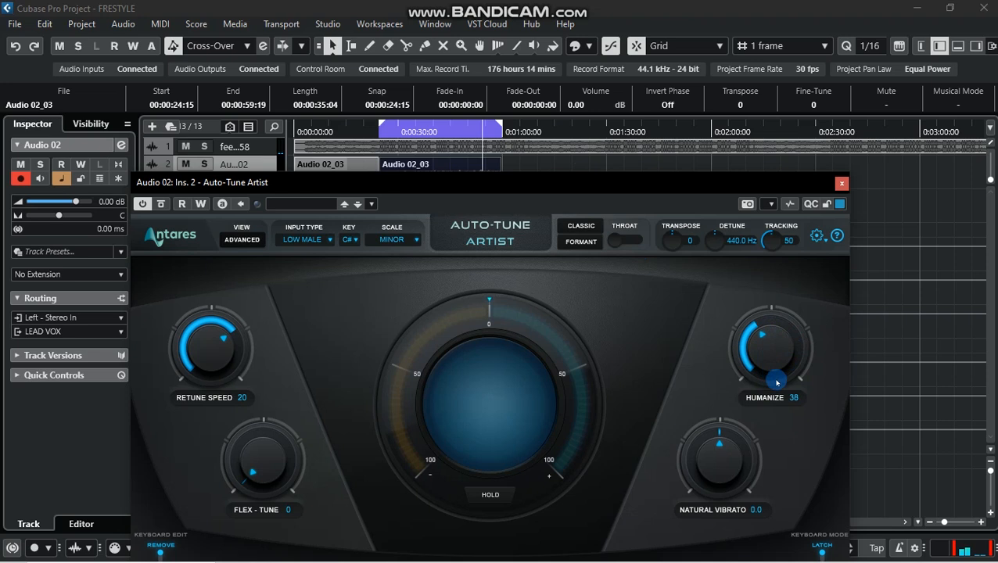
{"action": "left_click_drag", "start_coordinate": [613, 186], "coordinate": [632, 207]}
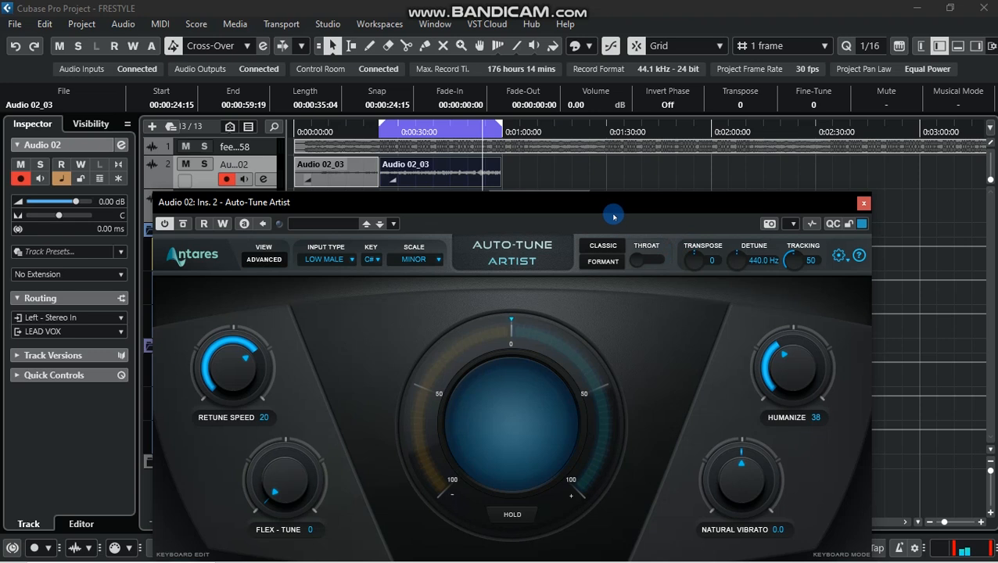
{"action": "left_click_drag", "start_coordinate": [610, 204], "coordinate": [592, 106]}
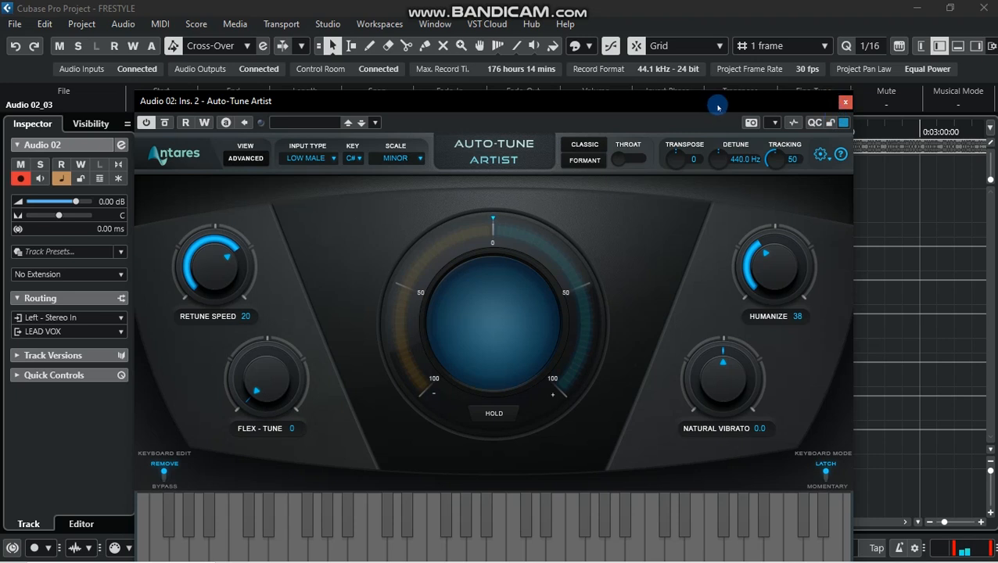
{"action": "left_click", "coordinate": [845, 101]}
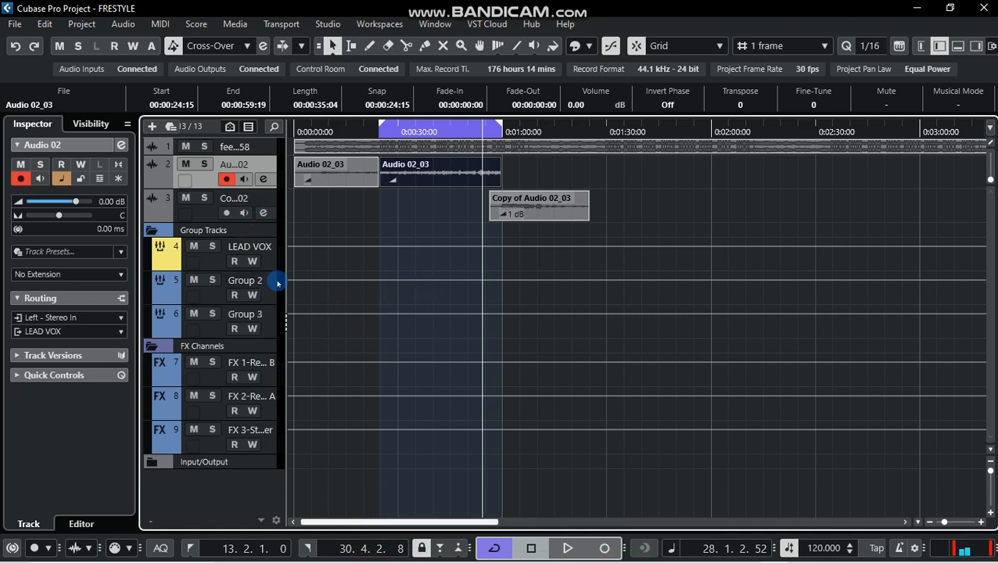
- Open the channel settings of the LEAD VOX group track
{"action": "left_click", "coordinate": [265, 253]}
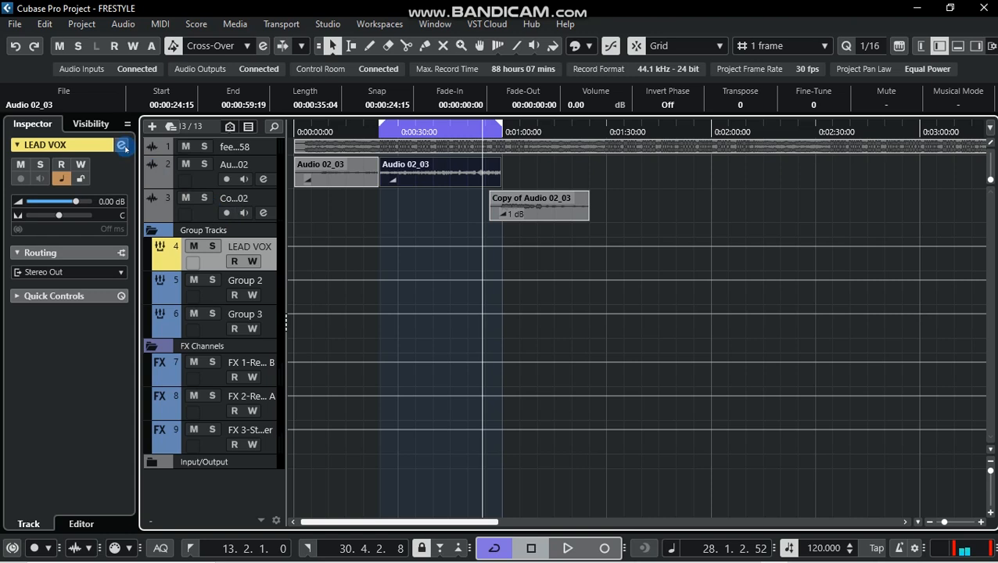
{"action": "left_click", "coordinate": [123, 146]}
{"action": "left_click_drag", "start_coordinate": [307, 115], "coordinate": [328, 110]}
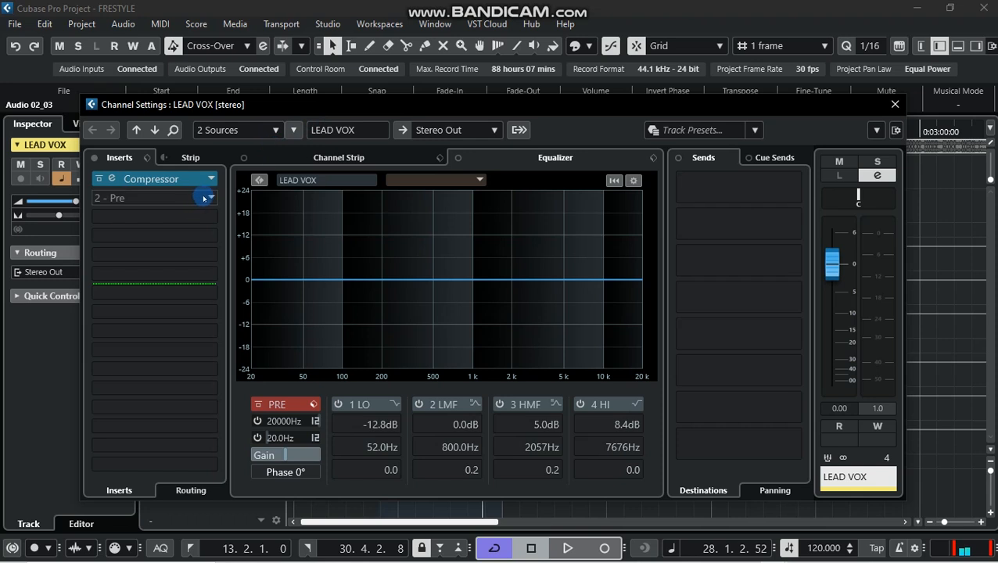
- Insert FabFilter Pro-Q 3 after the Compressor in LEAD VOX's second insert slot, finding it with the search term EQ
{"action": "left_click", "coordinate": [213, 202]}
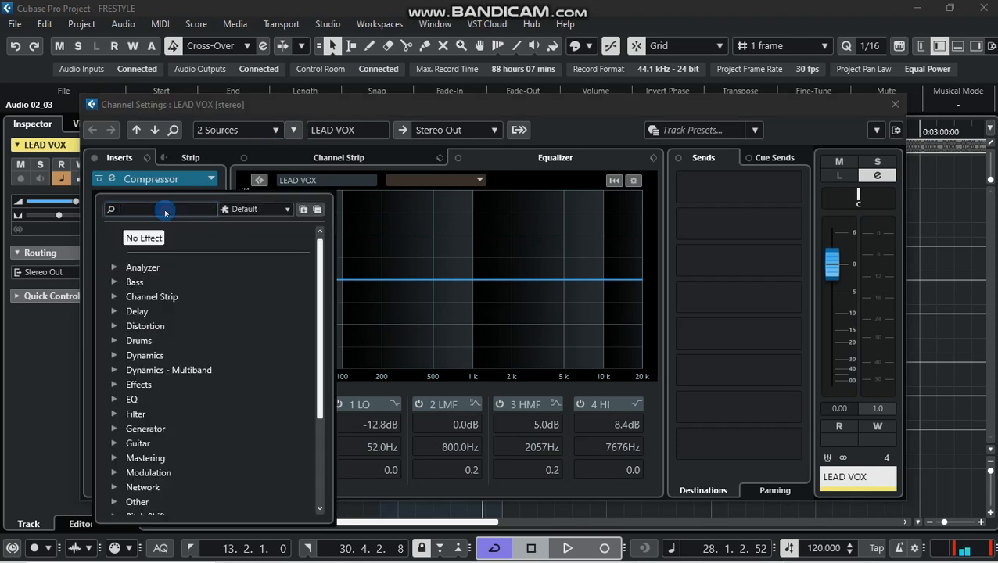
{"action": "type", "text": "EQ"}
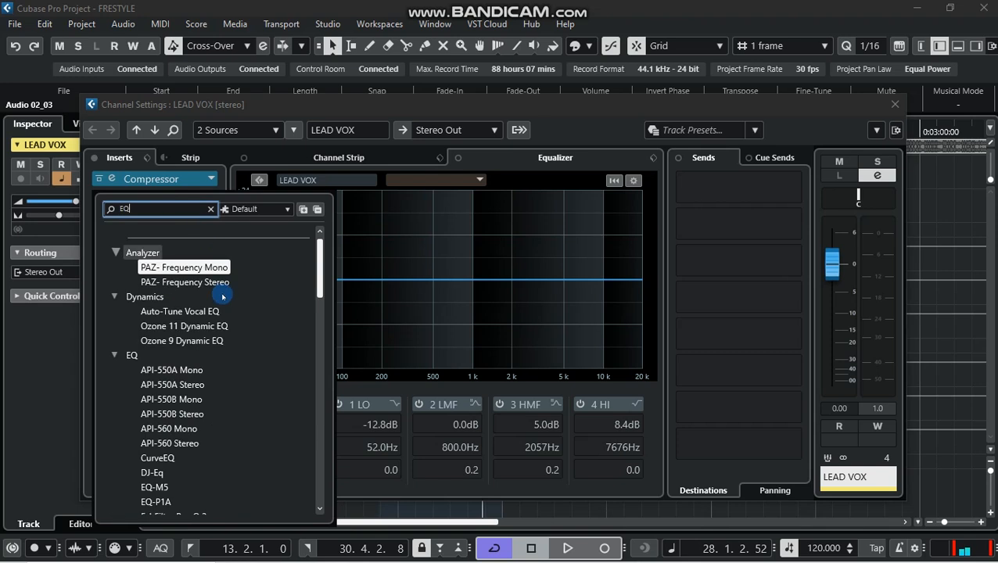
{"action": "mouse_move", "coordinate": [321, 270]}
{"action": "left_mouse_down"}
{"action": "mouse_move", "coordinate": [322, 293]}
{"action": "mouse_move", "coordinate": [321, 260]}
{"action": "left_mouse_up"}
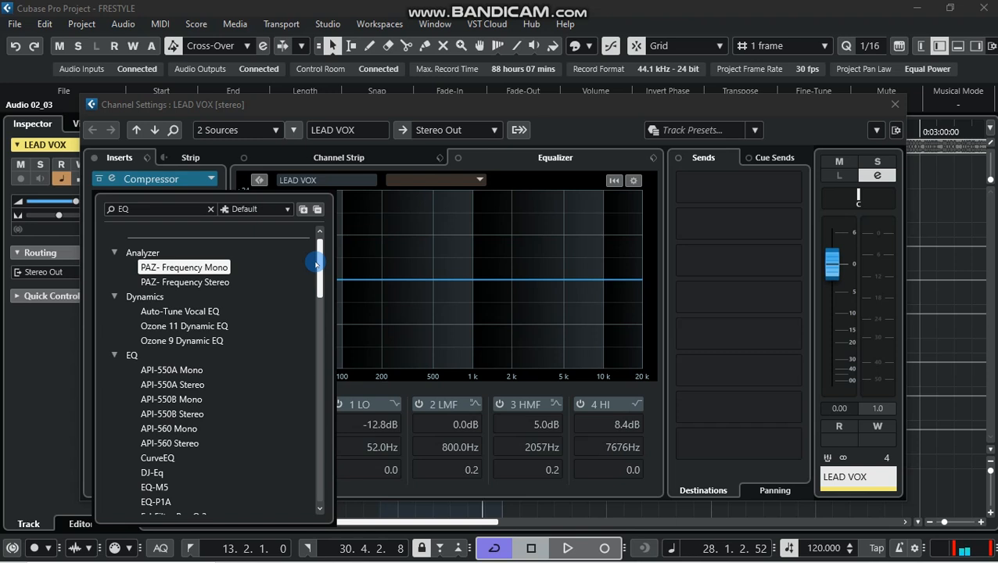
{"action": "scroll", "coordinate": [256, 345], "scroll_direction": "down", "scroll_amount": 3}
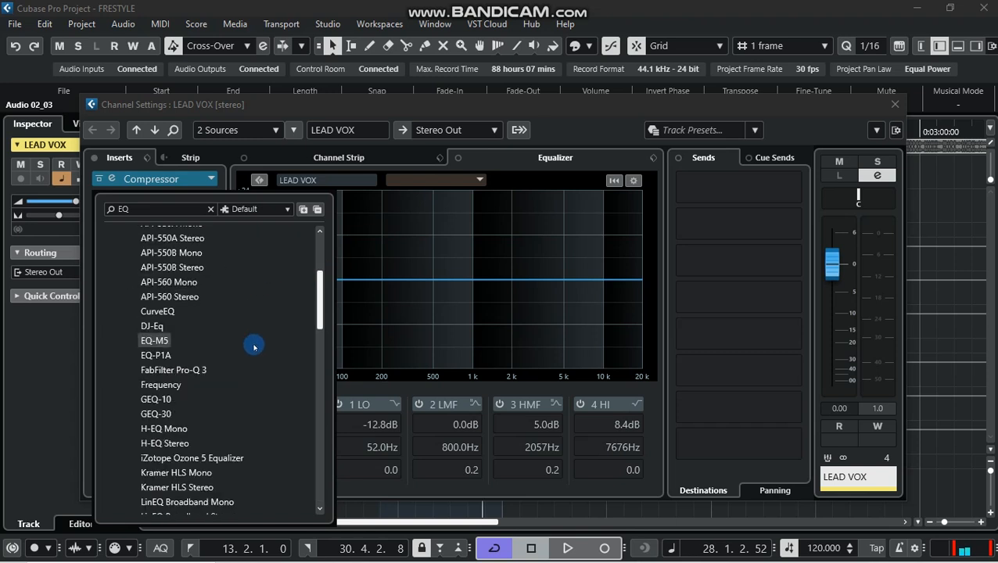
{"action": "scroll", "coordinate": [255, 345], "scroll_direction": "down", "scroll_amount": 2}
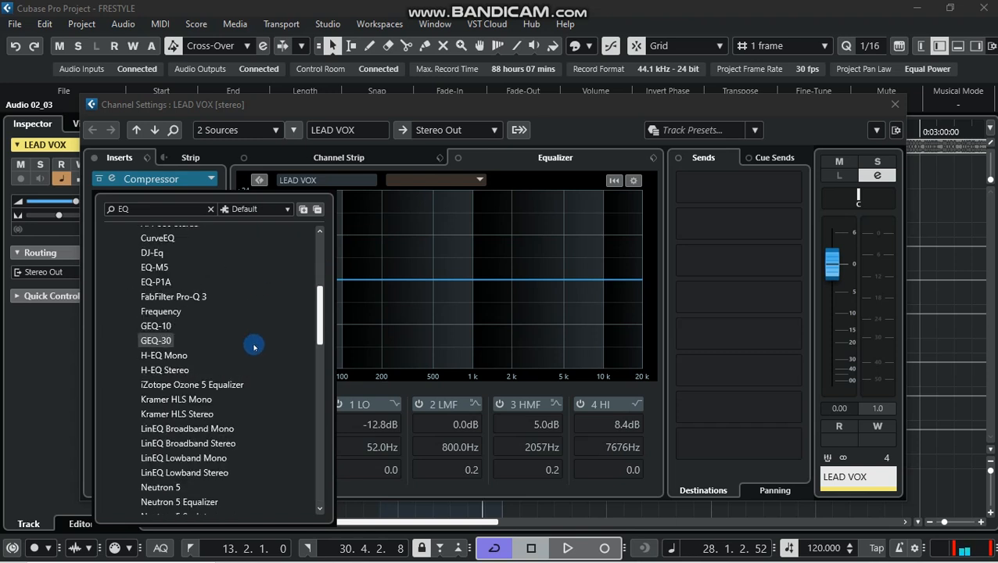
{"action": "scroll", "coordinate": [254, 345], "scroll_direction": "up", "scroll_amount": 2}
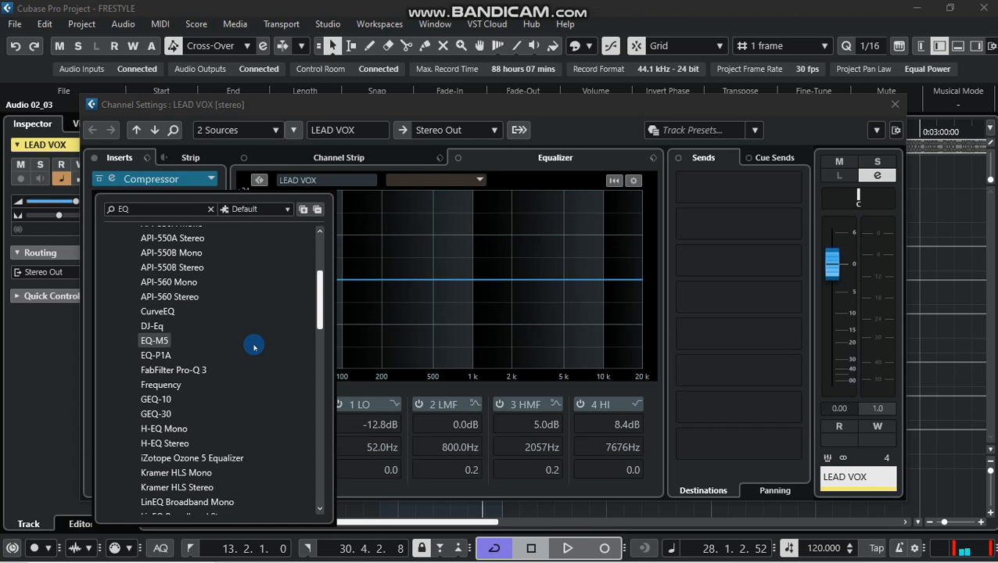
{"action": "scroll", "coordinate": [254, 345], "scroll_direction": "down", "scroll_amount": 2}
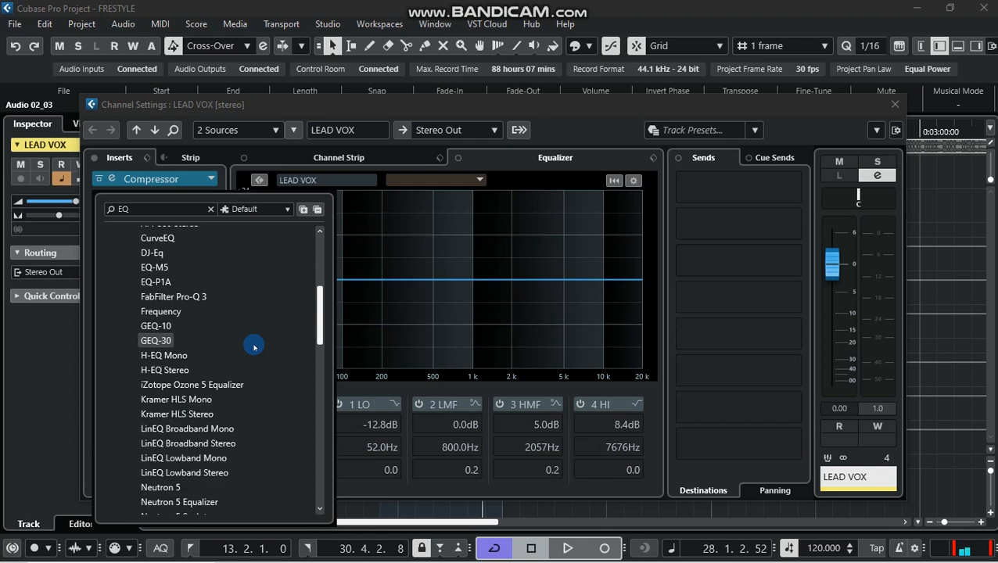
{"action": "left_click", "coordinate": [170, 298]}
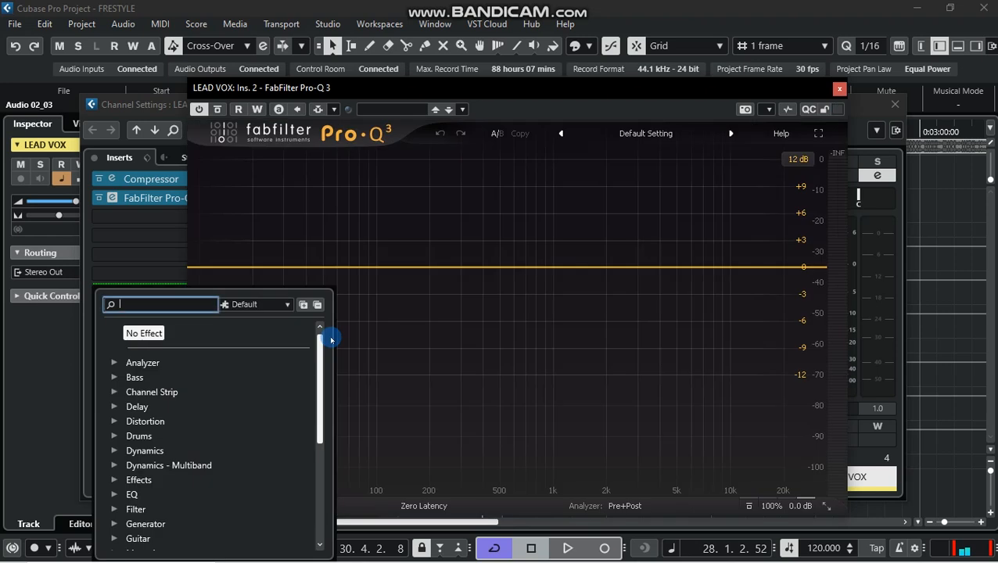
{"action": "left_click", "coordinate": [329, 283]}
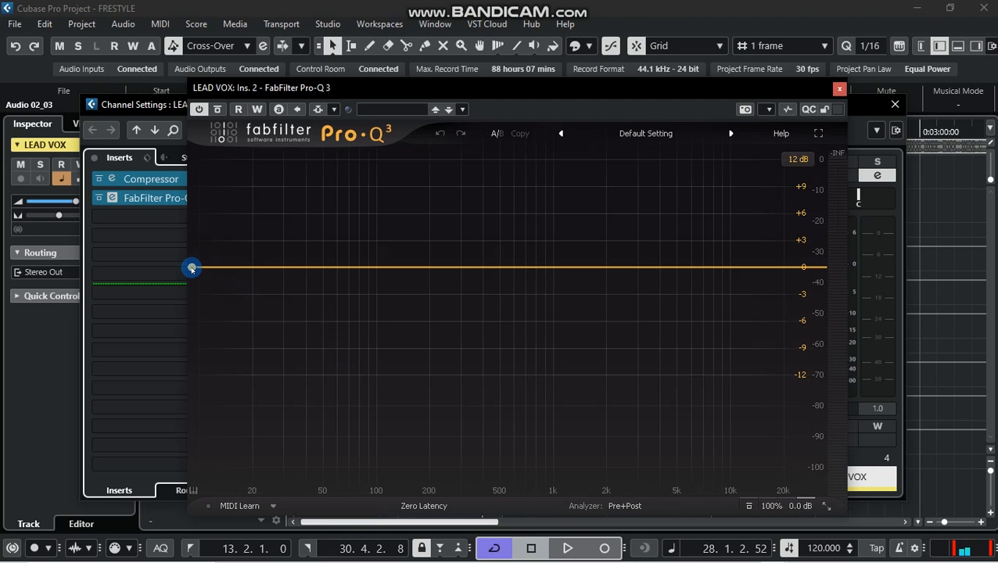
- Add an EQ band at the low end of the spectrum and make it a 48 dB/oct Low Cut
{"action": "left_click_drag", "start_coordinate": [192, 269], "coordinate": [196, 300]}
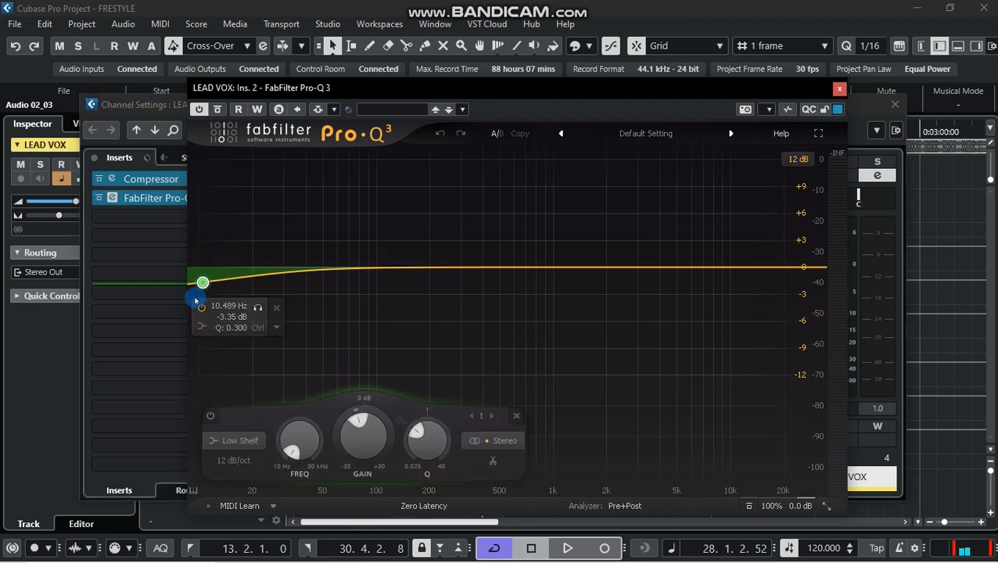
{"action": "left_click_drag", "start_coordinate": [203, 309], "coordinate": [210, 348]}
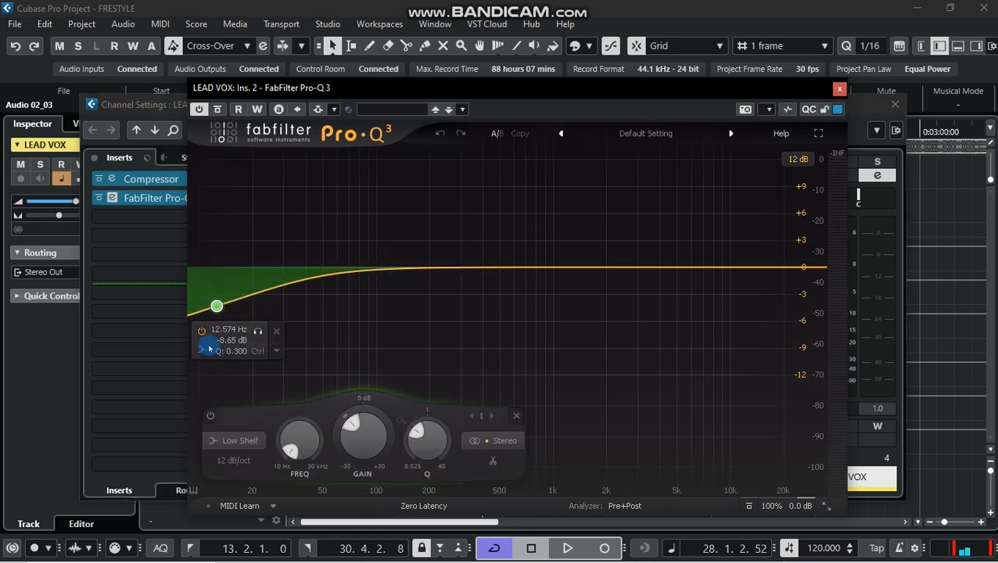
{"action": "left_click", "coordinate": [223, 461]}
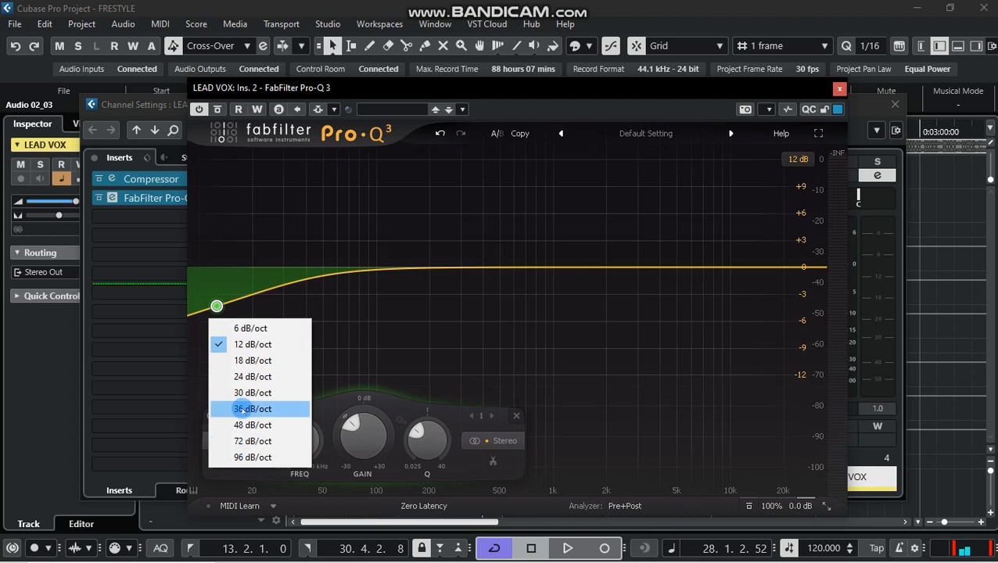
{"action": "left_click", "coordinate": [252, 425]}
{"action": "left_click", "coordinate": [235, 440]}
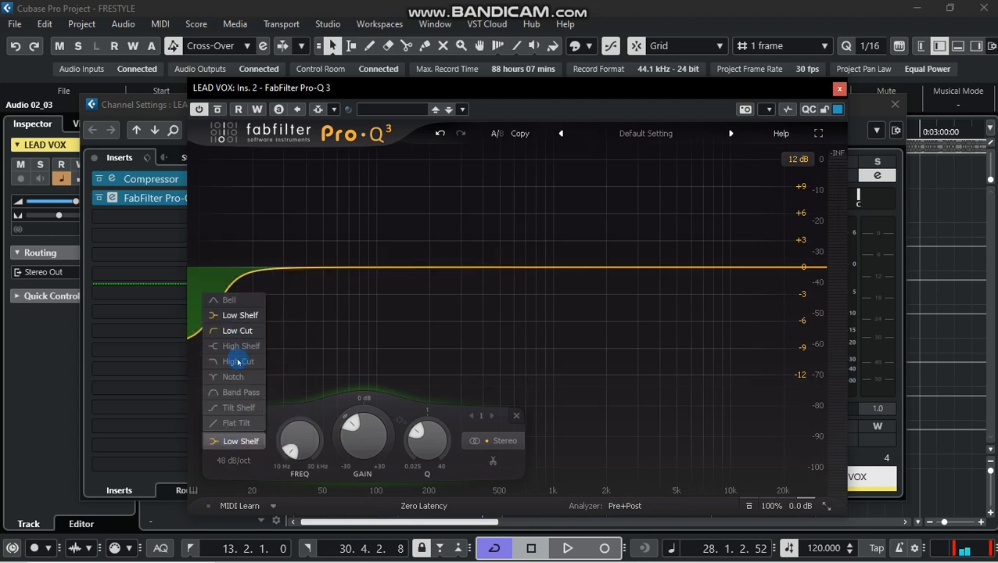
{"action": "left_click", "coordinate": [234, 330]}
- Raise the low cut to about 79 Hz, close the channel settings, and audition the vocal briefly
{"action": "left_click_drag", "start_coordinate": [217, 354], "coordinate": [261, 263]}
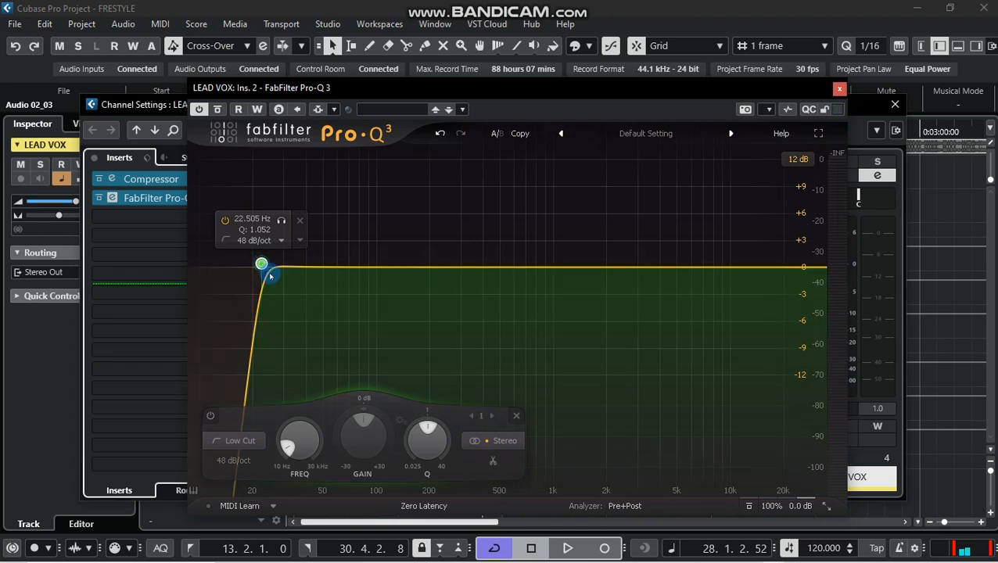
{"action": "left_click_drag", "start_coordinate": [261, 264], "coordinate": [358, 280]}
{"action": "left_click", "coordinate": [896, 104]}
{"action": "key", "text": "space"}
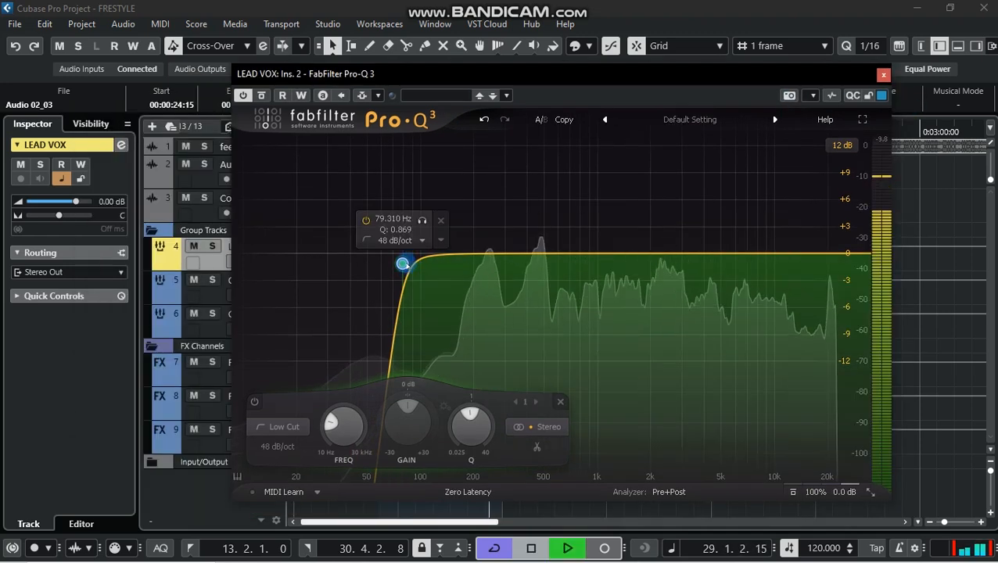
{"action": "key", "text": "space"}
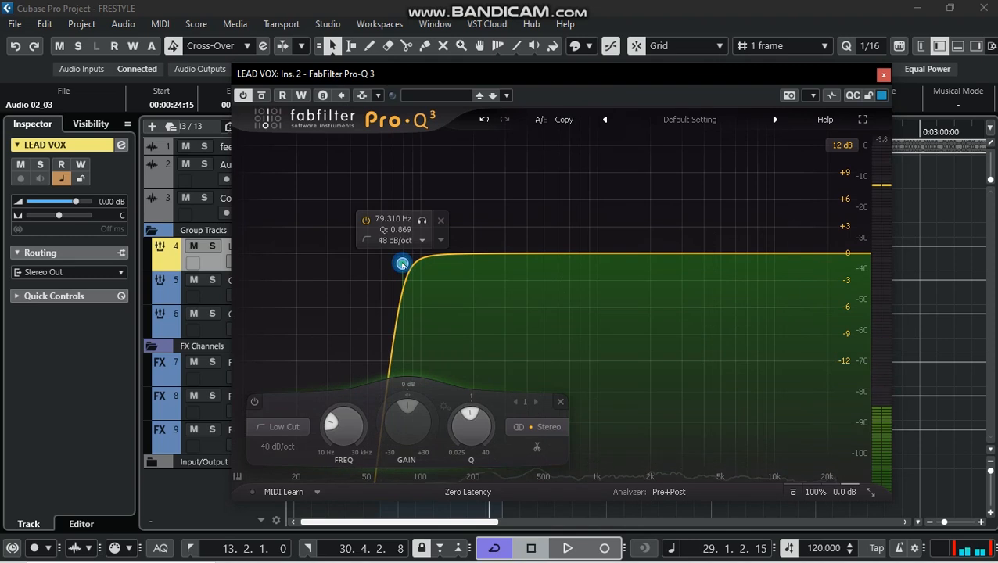
- Sweep the low cut up past 2600 Hz and back to about 822 Hz while auditioning its effect on the vocal
{"action": "left_click_drag", "start_coordinate": [403, 265], "coordinate": [625, 259]}
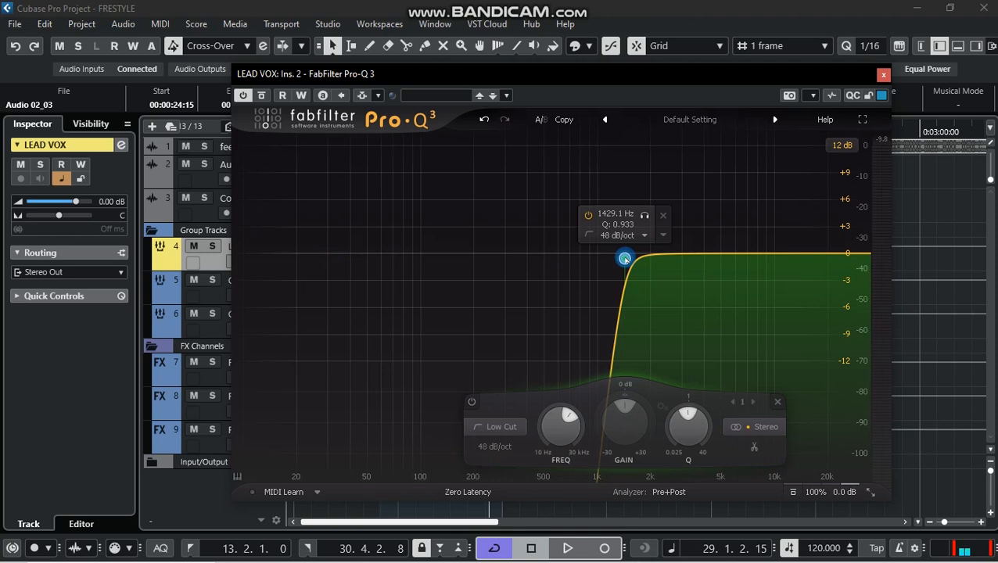
{"action": "key", "text": "space"}
{"action": "left_click_drag", "start_coordinate": [624, 258], "coordinate": [672, 253]}
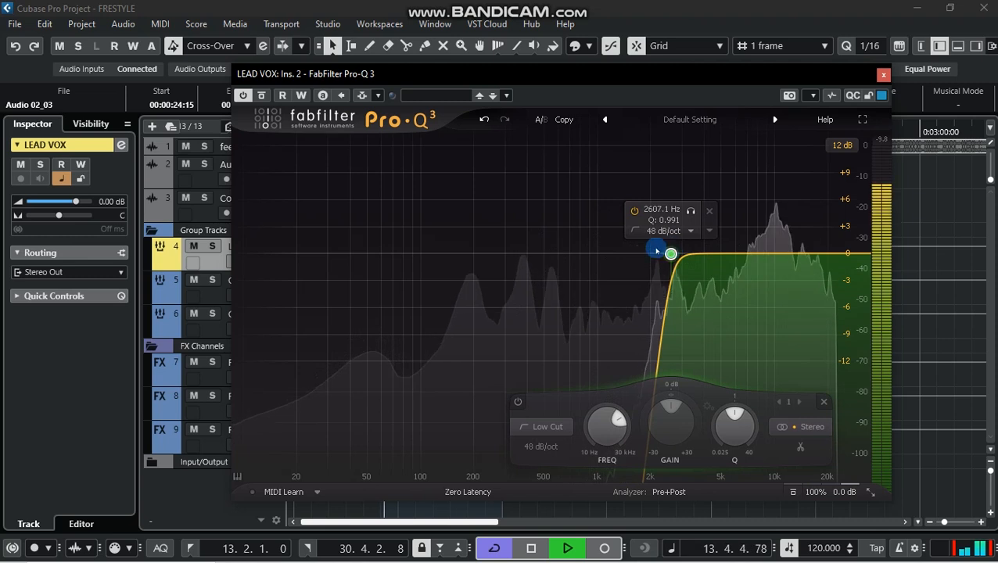
{"action": "left_click", "coordinate": [186, 147]}
{"action": "key", "text": "space"}
{"action": "mouse_move", "coordinate": [670, 253]}
{"action": "left_mouse_down"}
{"action": "mouse_move", "coordinate": [719, 253]}
{"action": "mouse_move", "coordinate": [240, 252]}
{"action": "mouse_move", "coordinate": [671, 250]}
{"action": "left_mouse_up"}
{"action": "left_click_drag", "start_coordinate": [718, 249], "coordinate": [582, 258]}
{"action": "key", "text": "space"}
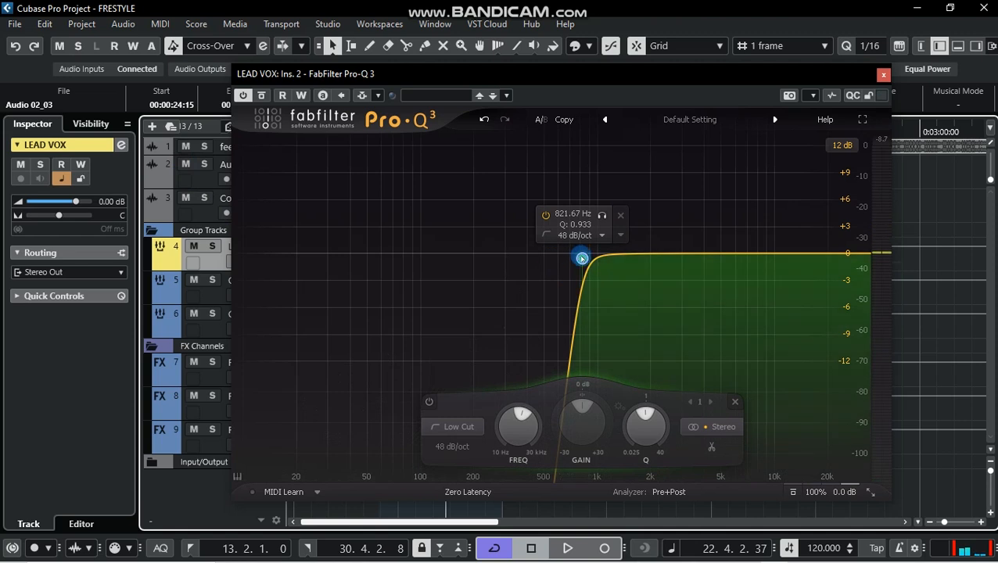
- Bring the low cut down to about 80 Hz during playback and soften its slope to 24 dB/oct
{"action": "key", "text": "space"}
{"action": "left_click_drag", "start_coordinate": [582, 258], "coordinate": [389, 251]}
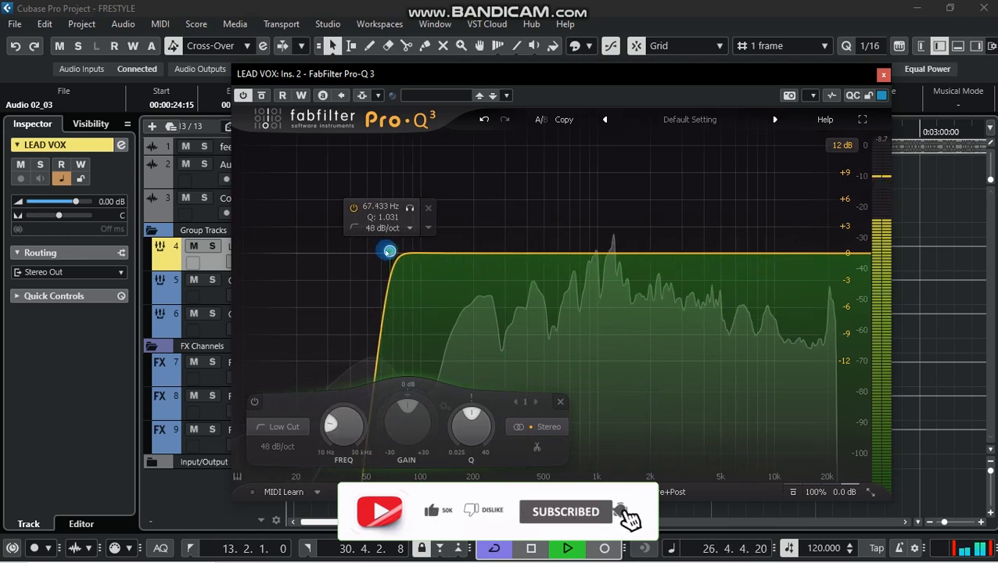
{"action": "scroll", "coordinate": [390, 251], "scroll_direction": "down", "scroll_amount": 2}
{"action": "scroll", "coordinate": [390, 251], "scroll_direction": "down", "scroll_amount": 1}
{"action": "left_click_drag", "start_coordinate": [389, 251], "coordinate": [403, 251]}
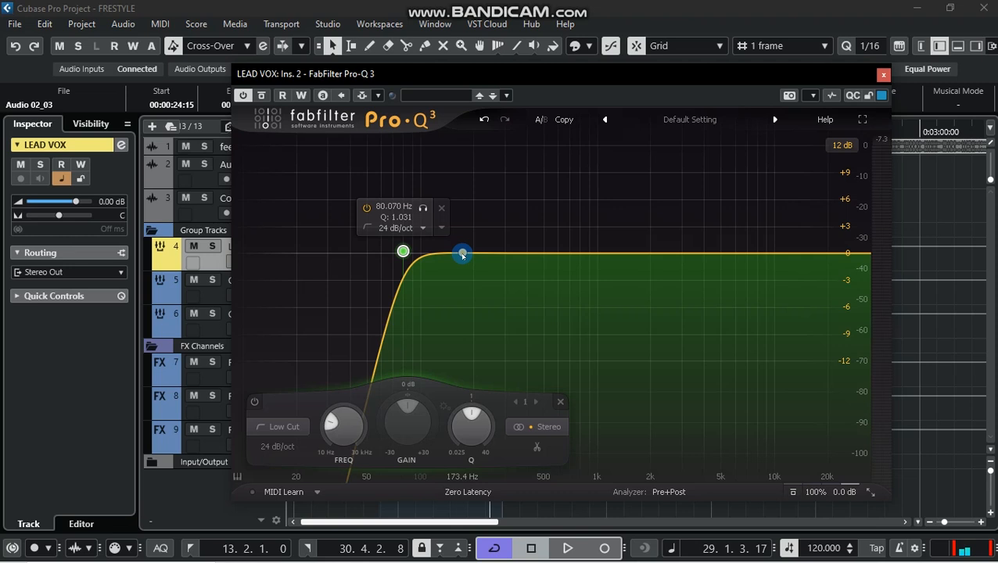
- Add a bell band at about 229 Hz with a +10.69 dB boost and audition it soloed during playback
{"action": "left_click_drag", "start_coordinate": [463, 255], "coordinate": [483, 158]}
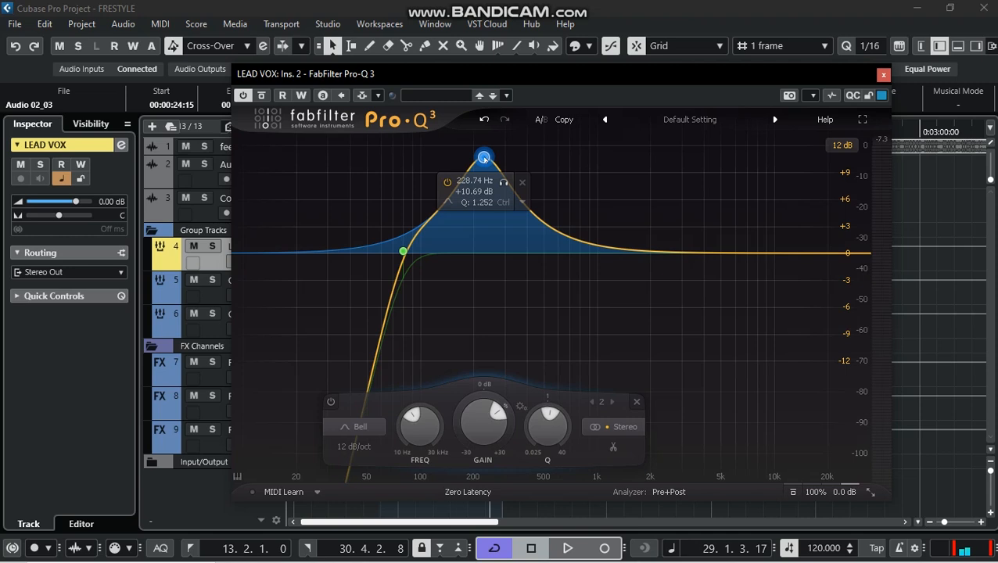
{"action": "key", "text": "space"}
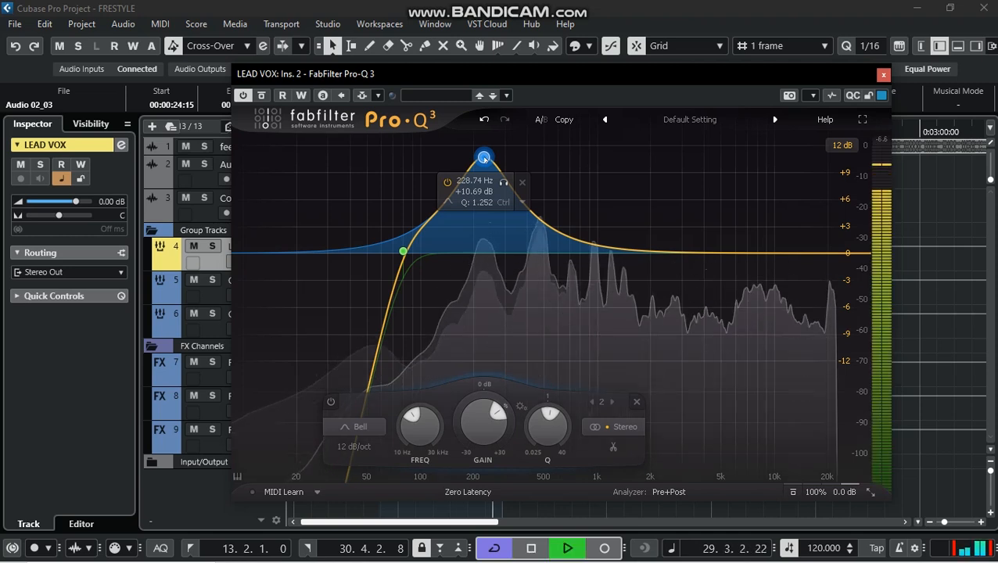
{"action": "left_click", "coordinate": [503, 183]}
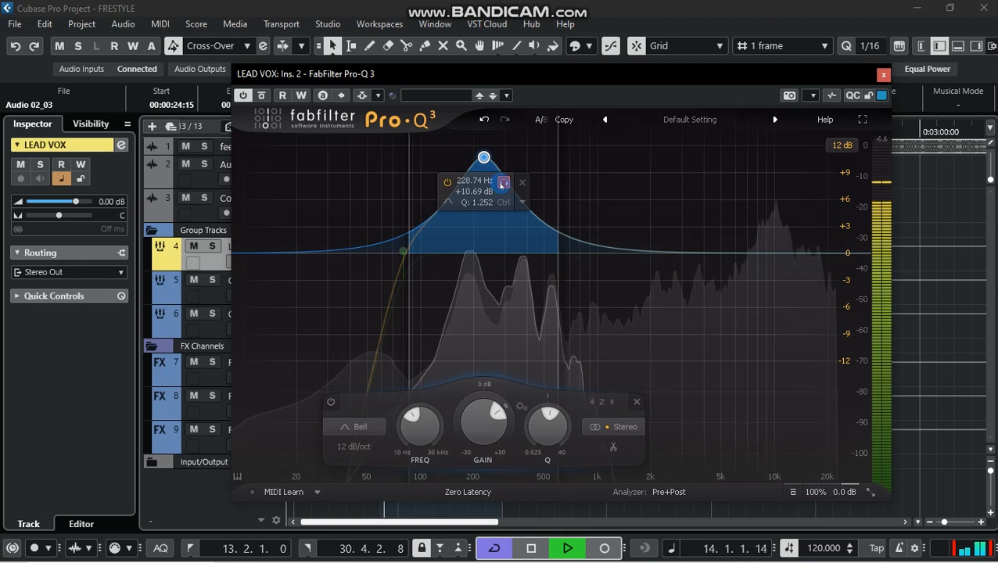
{"action": "key", "text": "space"}
- Sweep the boosted bell band up to about 379 Hz at +12.08 dB while listening to the vocal
{"action": "mouse_move", "coordinate": [483, 161]}
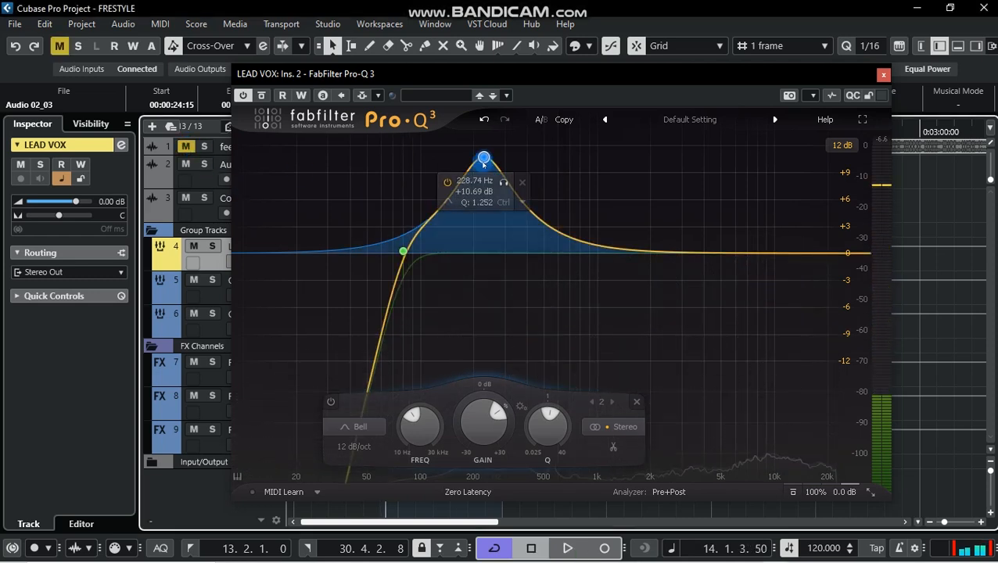
{"action": "key", "text": "space"}
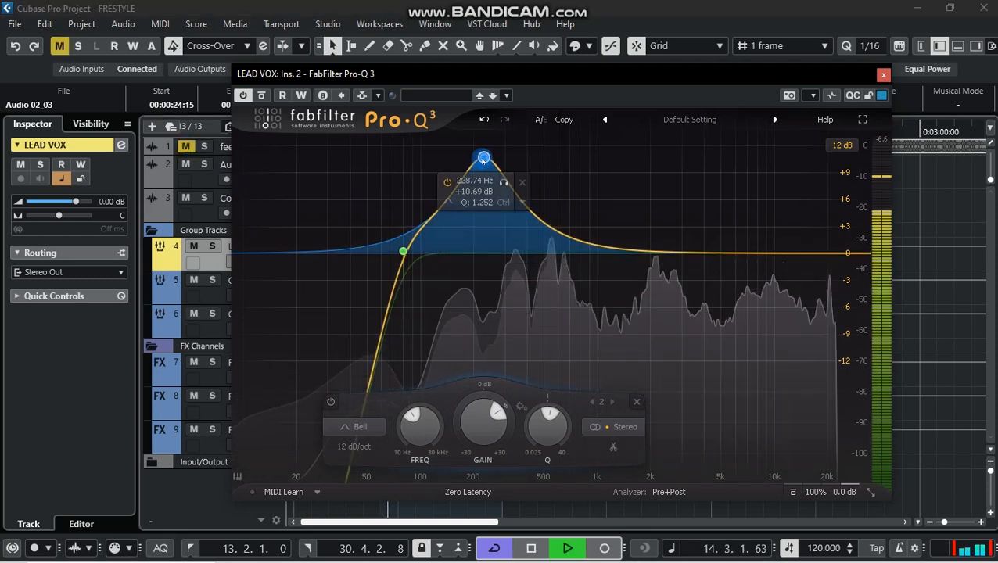
{"action": "left_click_drag", "start_coordinate": [483, 158], "coordinate": [523, 146]}
{"action": "key", "text": "space"}
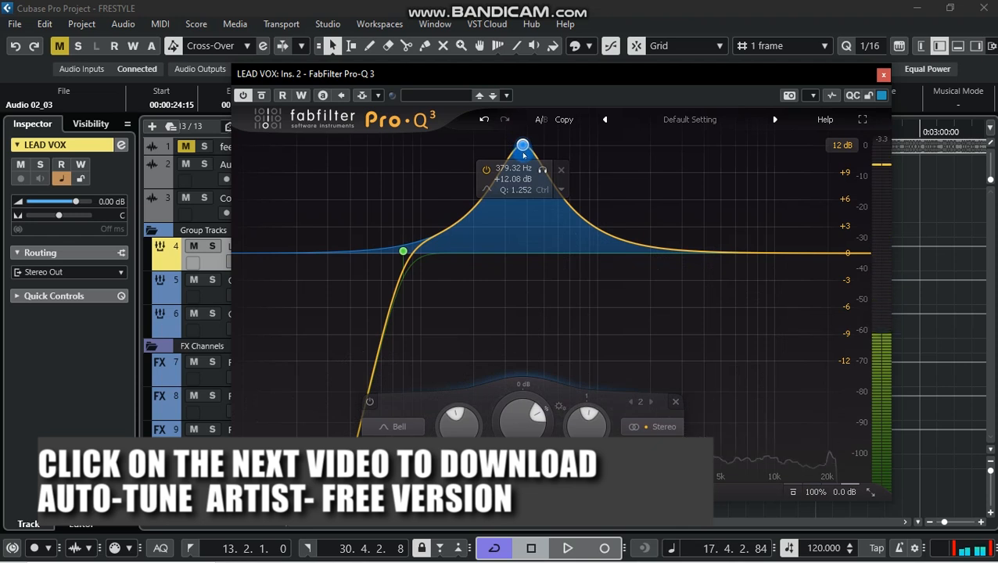
- Narrow the 379 Hz bell band to a Q of about 10.11 and turn it into a -2.91 dB cut
{"action": "scroll", "coordinate": [523, 152], "scroll_direction": "up", "scroll_amount": 6}
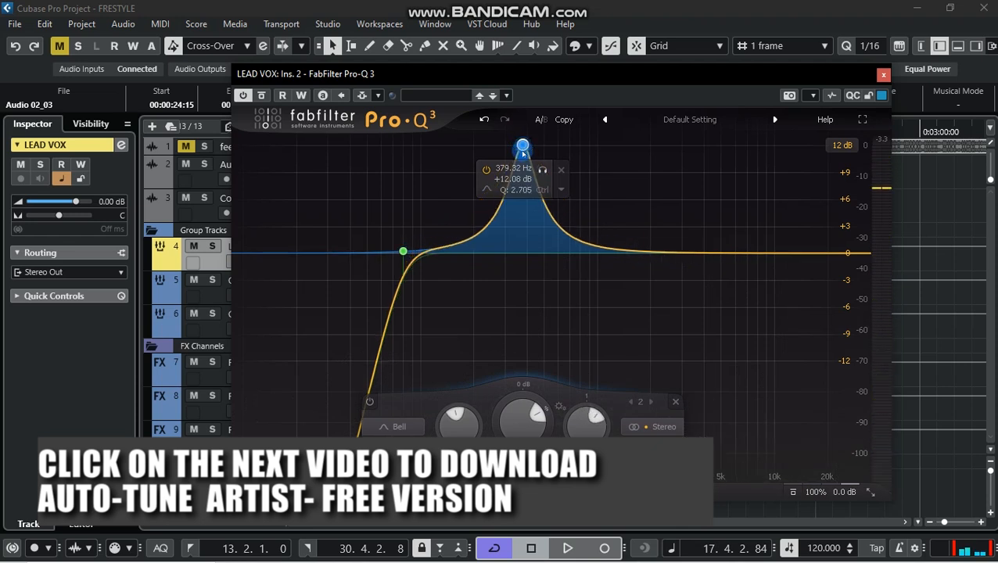
{"action": "scroll", "coordinate": [523, 153], "scroll_direction": "up", "scroll_amount": 3}
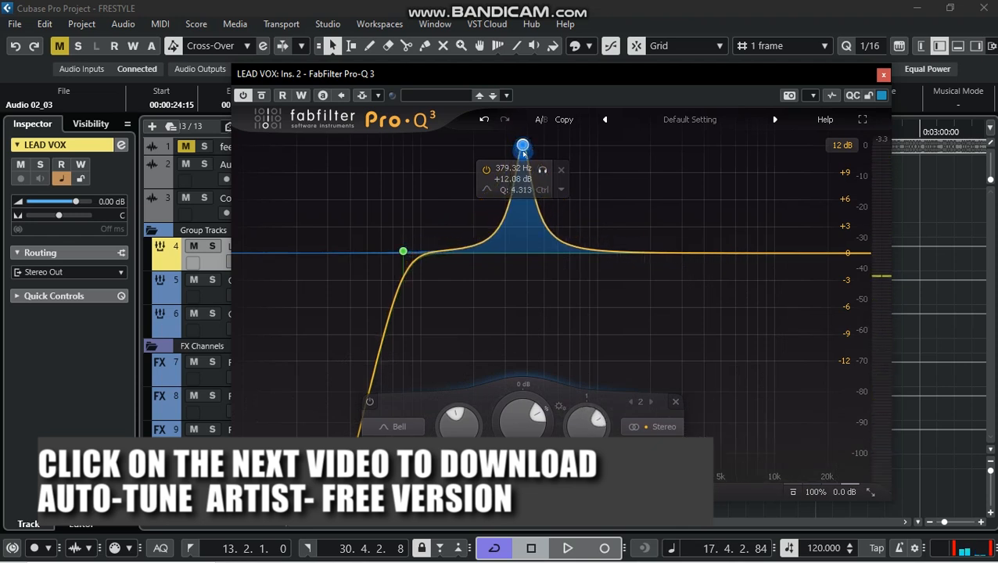
{"action": "scroll", "coordinate": [524, 152], "scroll_direction": "up", "scroll_amount": 2}
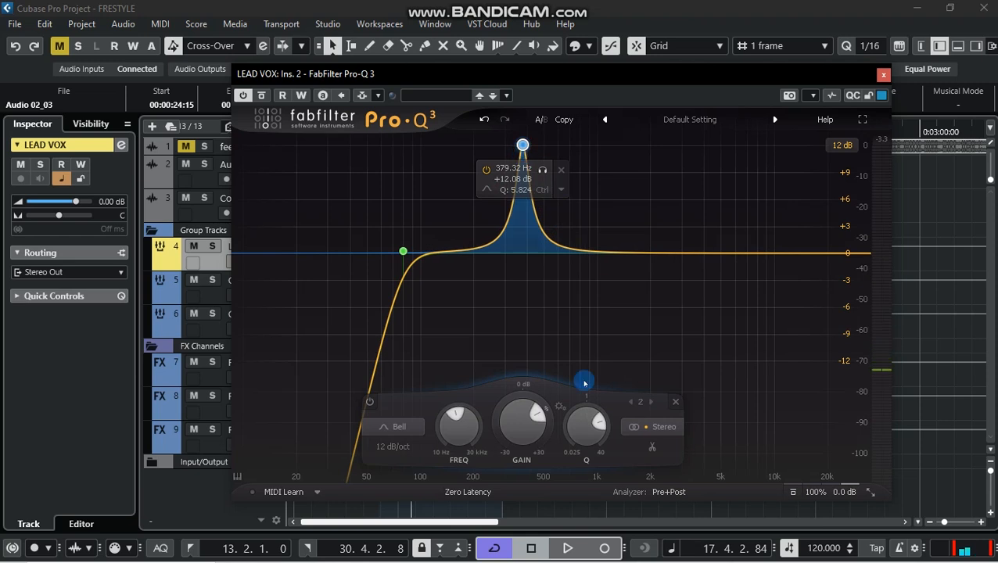
{"action": "scroll", "coordinate": [600, 423], "scroll_direction": "up", "scroll_amount": 3}
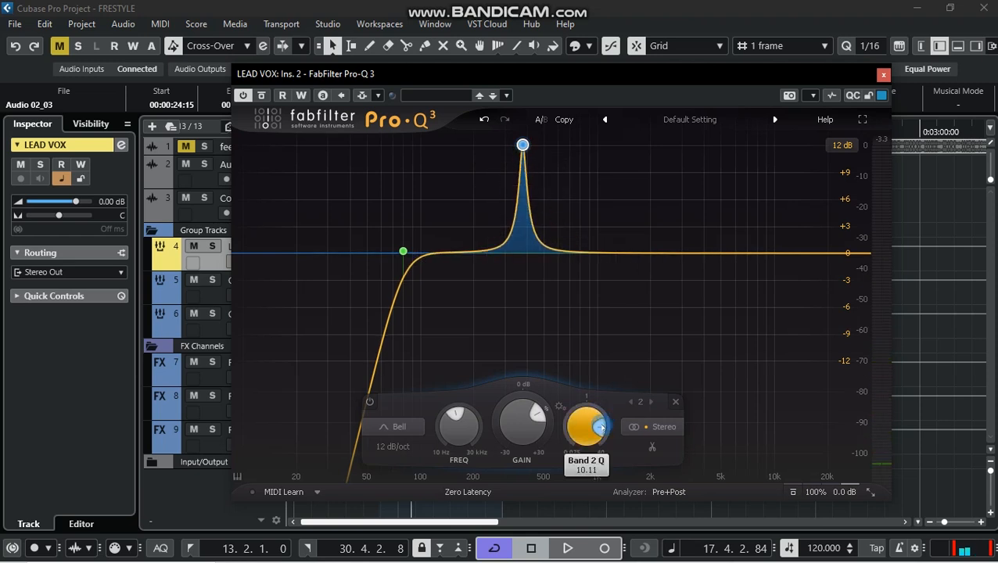
{"action": "scroll", "coordinate": [539, 413], "scroll_direction": "down", "scroll_amount": 3}
{"action": "scroll", "coordinate": [538, 412], "scroll_direction": "down", "scroll_amount": 5}
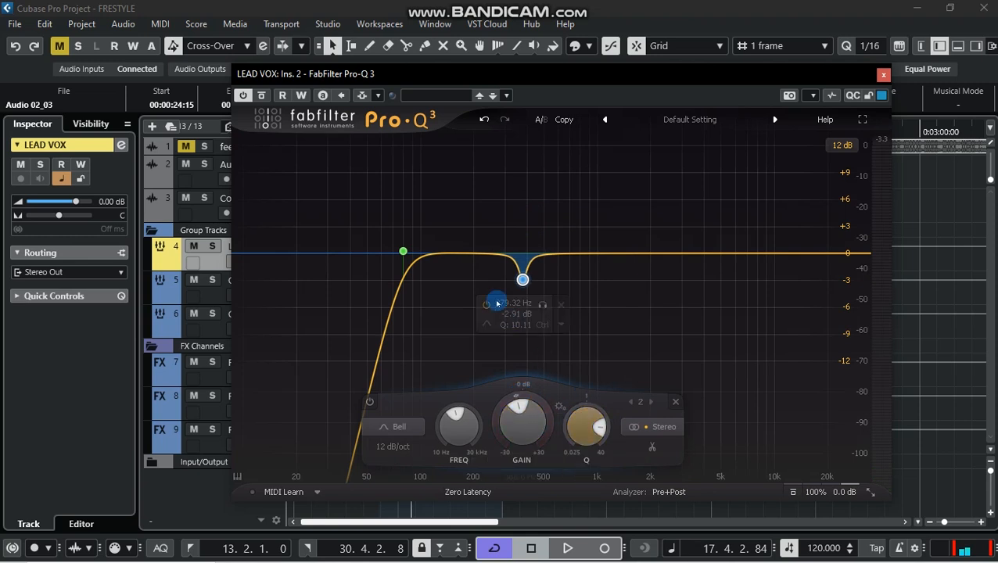
- Add a bell band at about 177 Hz, narrow it during playback, and turn its boost into a cut of about 4.5 dB
{"action": "left_click", "coordinate": [469, 248]}
{"action": "left_click_drag", "start_coordinate": [469, 221], "coordinate": [463, 152]}
{"action": "key", "text": "space"}
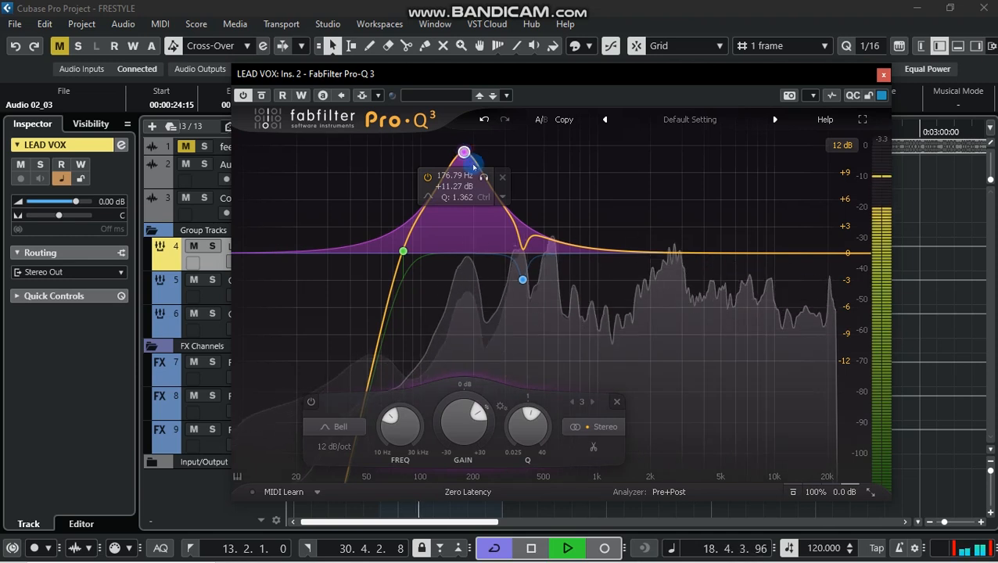
{"action": "scroll", "coordinate": [532, 426], "scroll_direction": "up", "scroll_amount": 10}
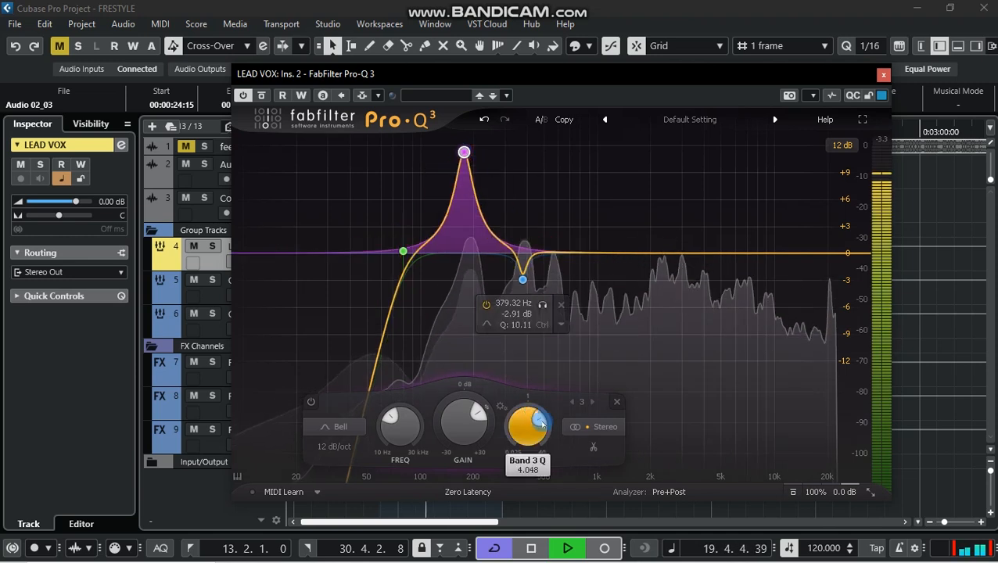
{"action": "scroll", "coordinate": [459, 403], "scroll_direction": "down", "scroll_amount": 15}
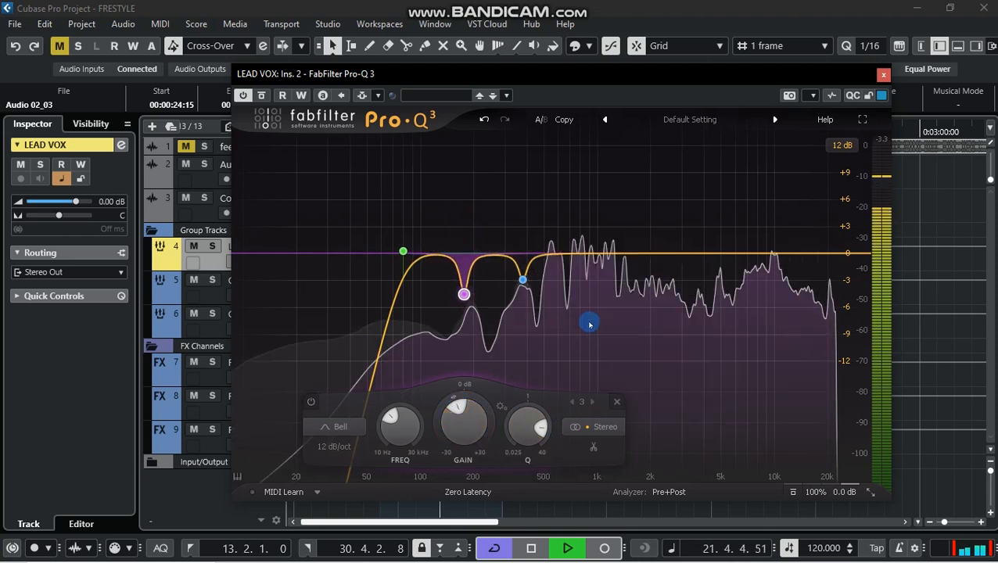
{"action": "key", "text": "space"}
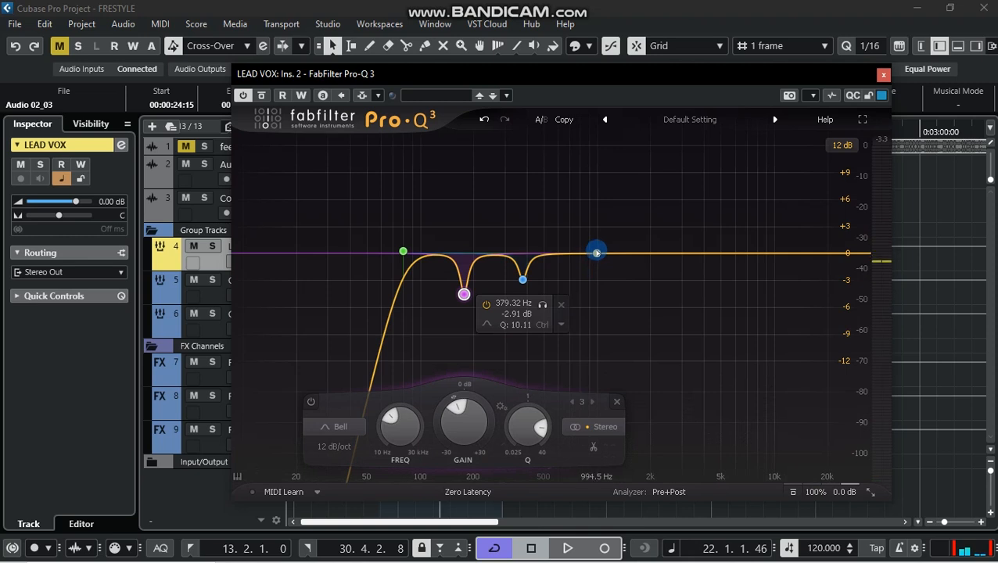
- Add a bell band, sweep it to about 1073 Hz while listening, narrow it slightly, and reduce it to about a +2 dB boost
{"action": "left_click_drag", "start_coordinate": [604, 250], "coordinate": [616, 217]}
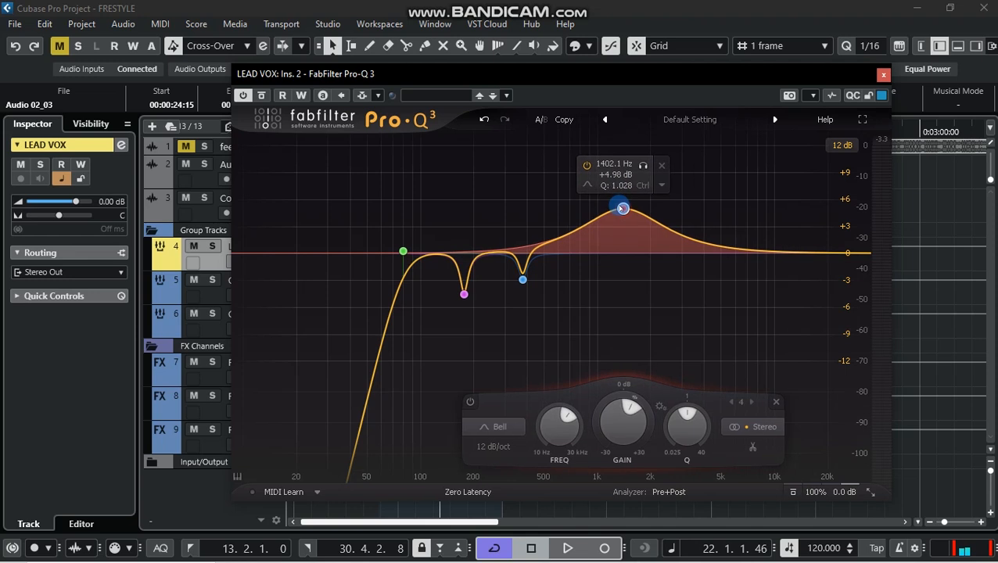
{"action": "key", "text": "space"}
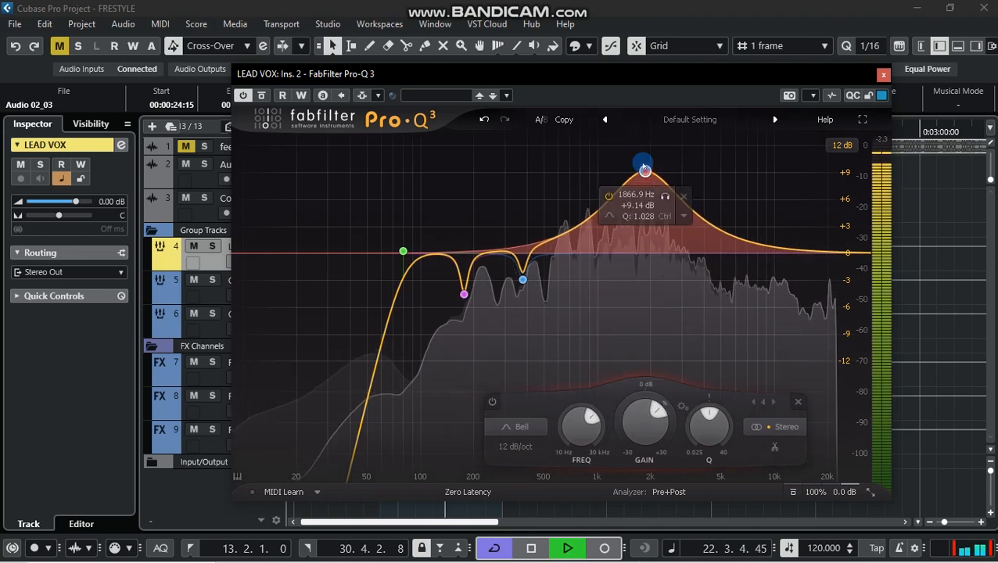
{"action": "left_click_drag", "start_coordinate": [578, 197], "coordinate": [602, 177]}
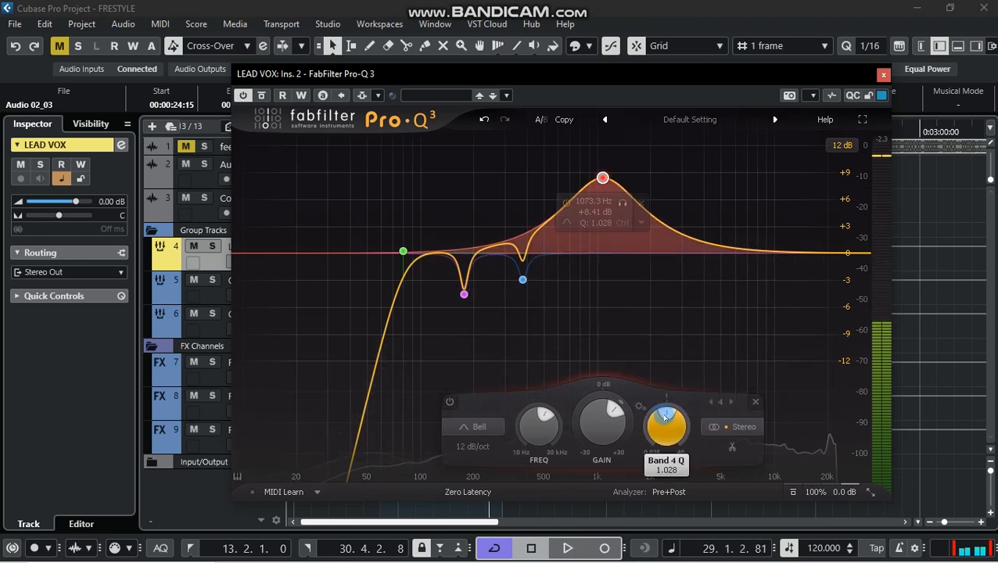
{"action": "scroll", "coordinate": [668, 413], "scroll_direction": "up", "scroll_amount": 3}
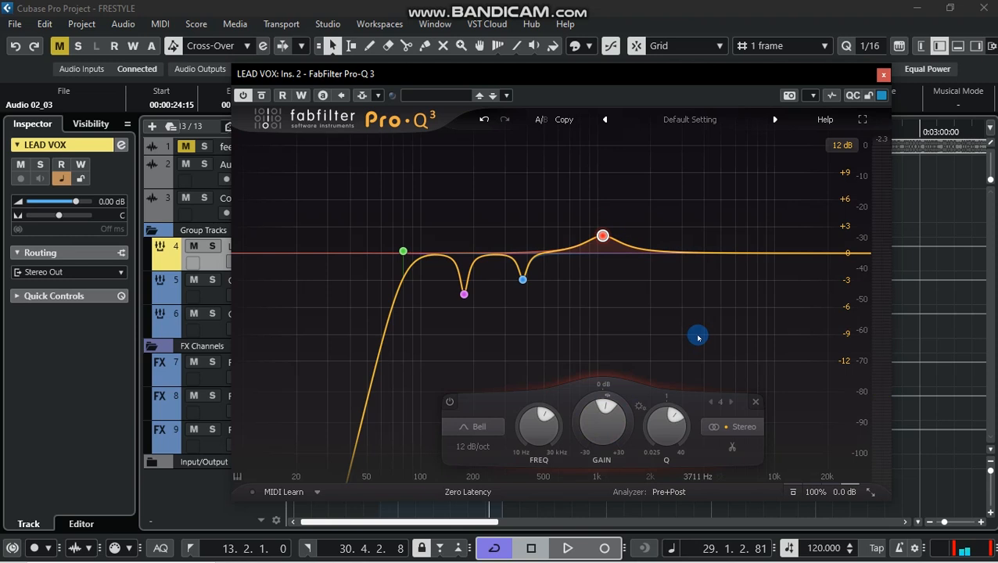
- Add a bell band at about 3641 Hz, narrow it to a Q of about 6.3, and set its gain to +0.74 dB during playback
{"action": "left_click_drag", "start_coordinate": [681, 251], "coordinate": [696, 146]}
{"action": "key", "text": "space"}
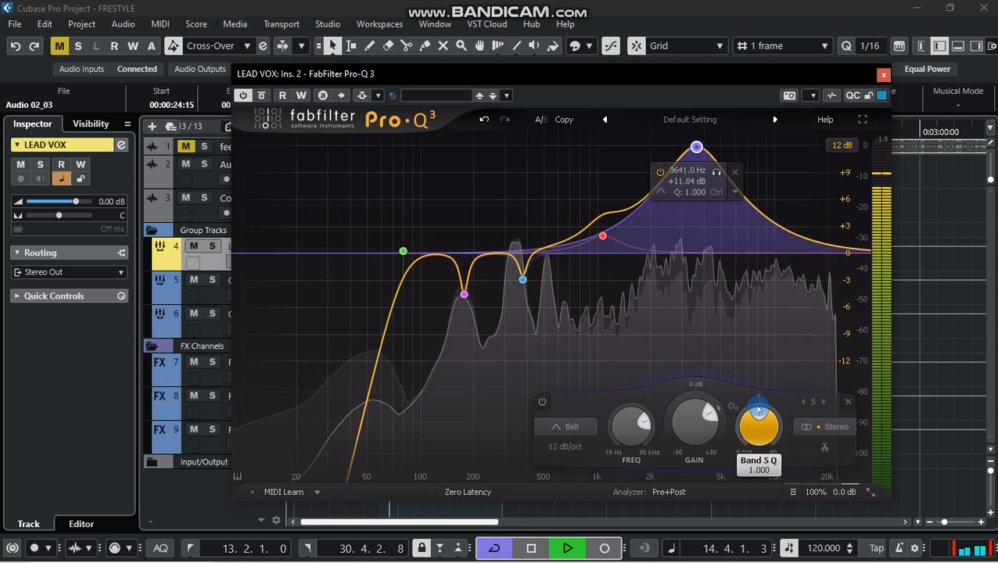
{"action": "scroll", "coordinate": [757, 421], "scroll_direction": "up", "scroll_amount": 10}
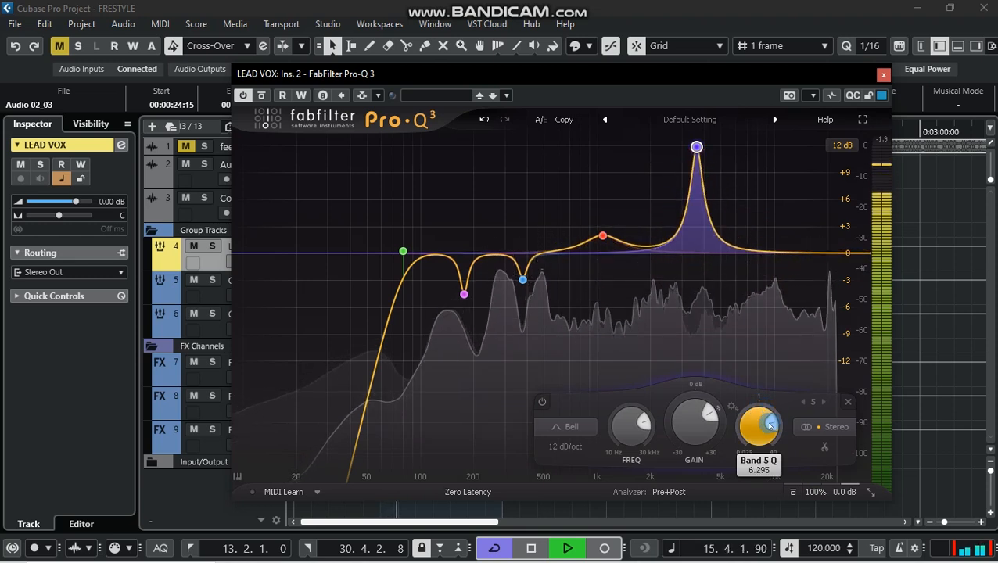
{"action": "scroll", "coordinate": [706, 408], "scroll_direction": "down", "scroll_amount": 8}
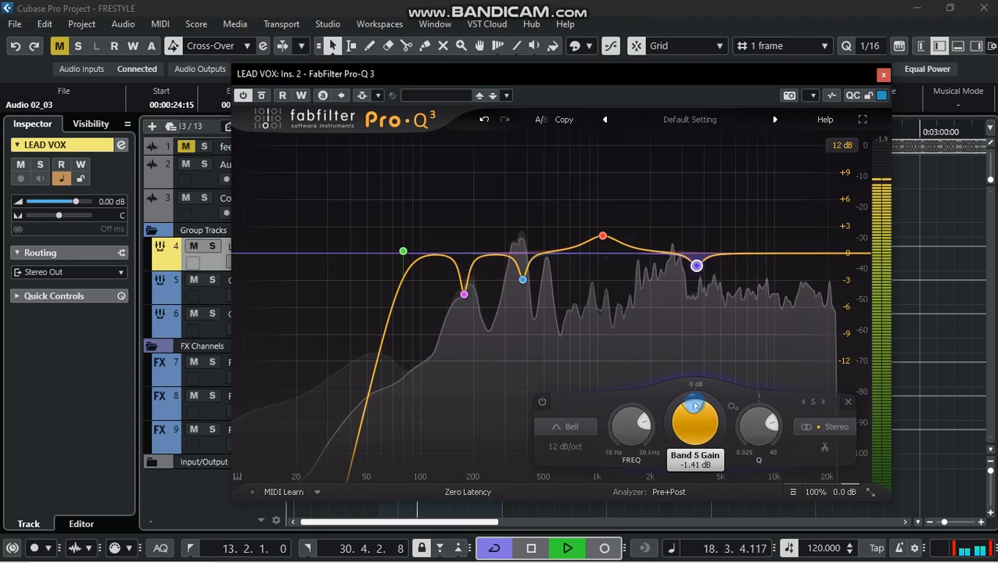
{"action": "scroll", "coordinate": [695, 405], "scroll_direction": "up", "scroll_amount": 2}
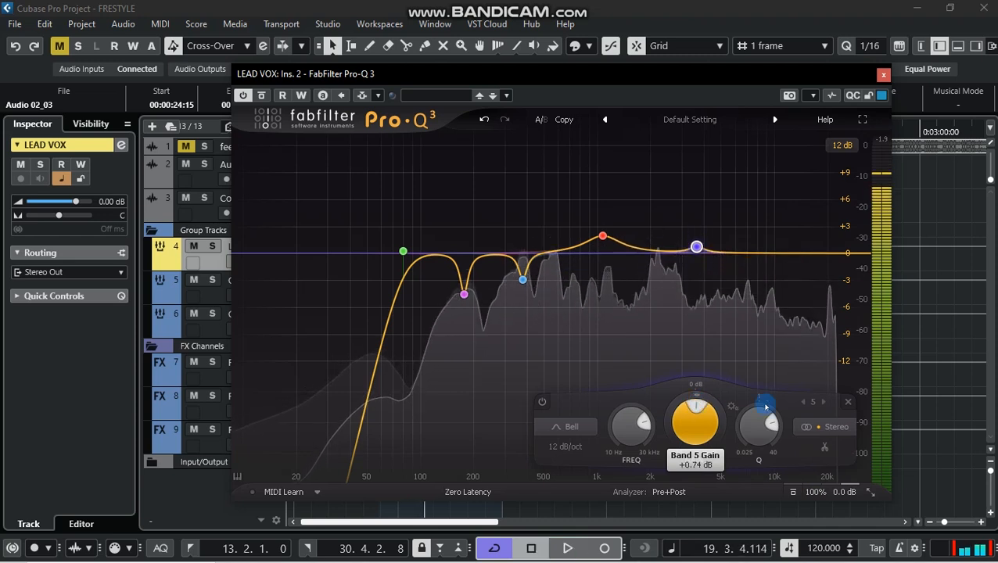
{"action": "key", "text": "space"}
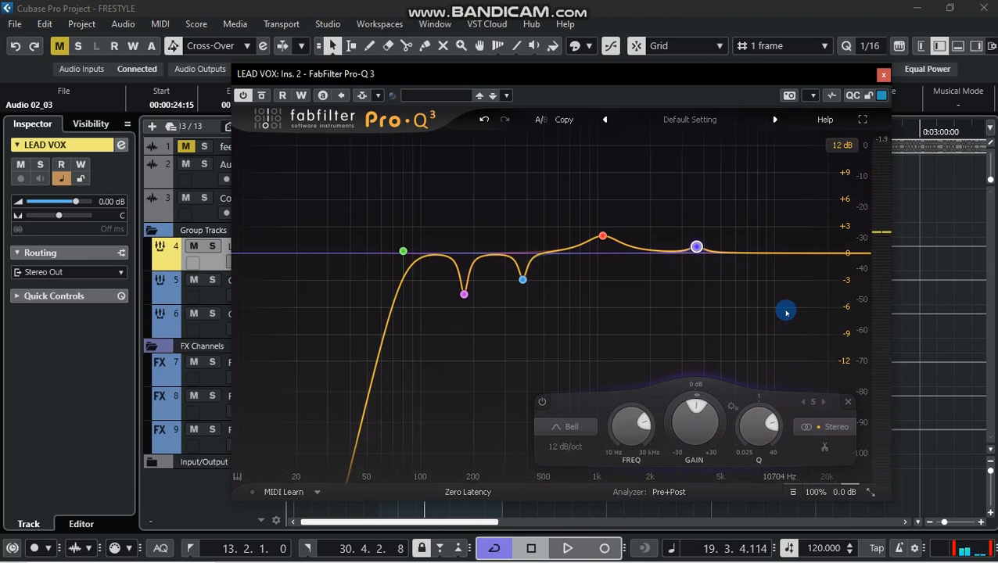
- Add a high-shelf boost at 30000 Hz, raise its Q to about 1, and trim its gain
{"action": "left_click_drag", "start_coordinate": [853, 254], "coordinate": [853, 182]}
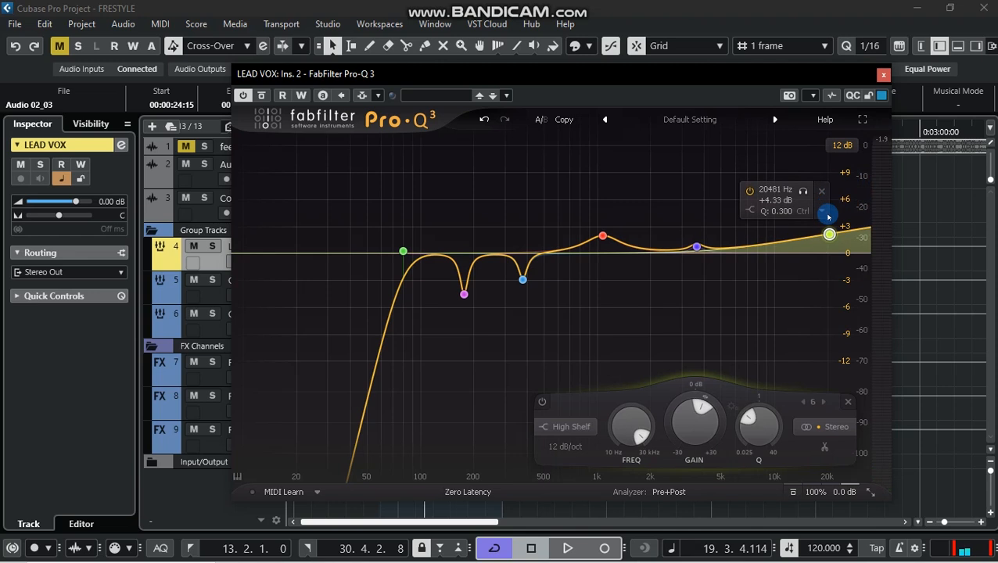
{"action": "left_click_drag", "start_coordinate": [835, 192], "coordinate": [873, 152]}
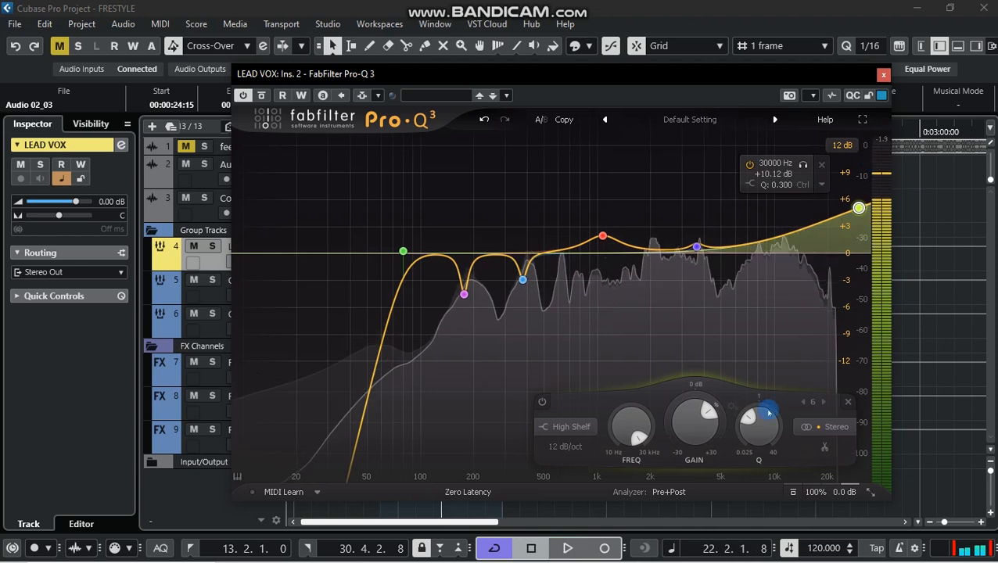
{"action": "left_click_drag", "start_coordinate": [747, 426], "coordinate": [757, 420]}
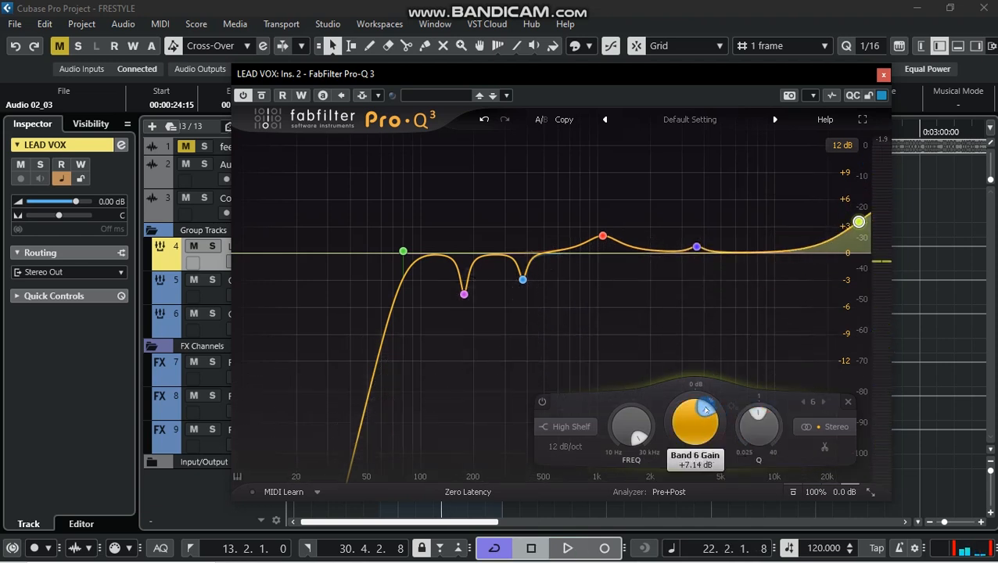
- Add a bell band at about 10012 Hz, narrow it slightly, and reduce its boost to about +3 dB while listening
{"action": "left_click_drag", "start_coordinate": [773, 228], "coordinate": [769, 190]}
{"action": "key", "text": "space"}
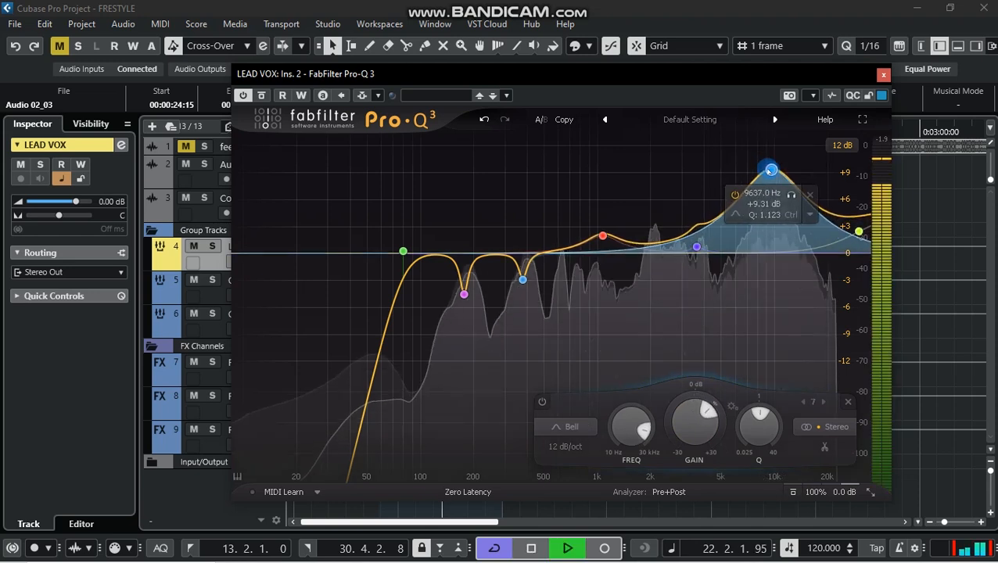
{"action": "left_click_drag", "start_coordinate": [770, 184], "coordinate": [774, 213]}
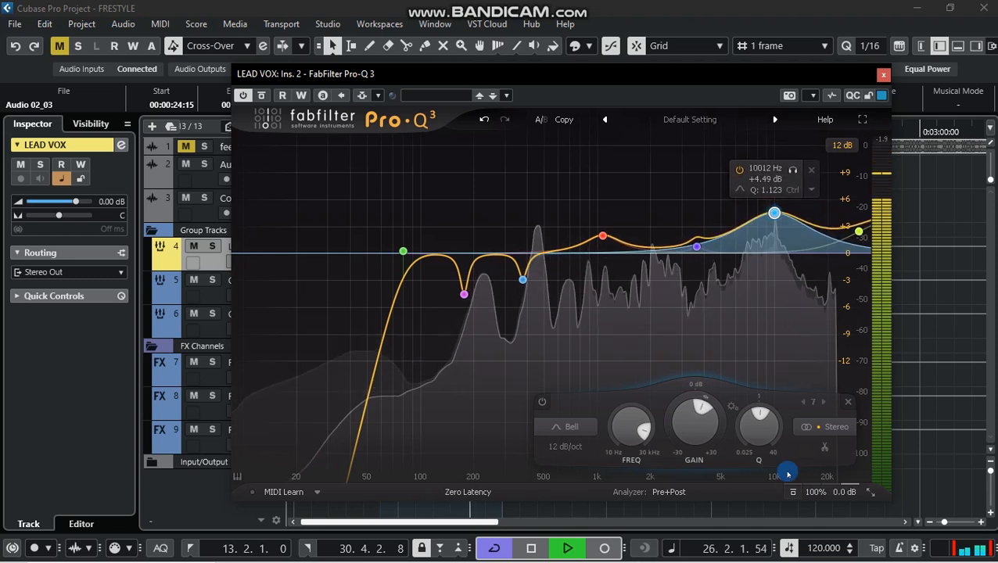
{"action": "left_click_drag", "start_coordinate": [756, 412], "coordinate": [768, 416]}
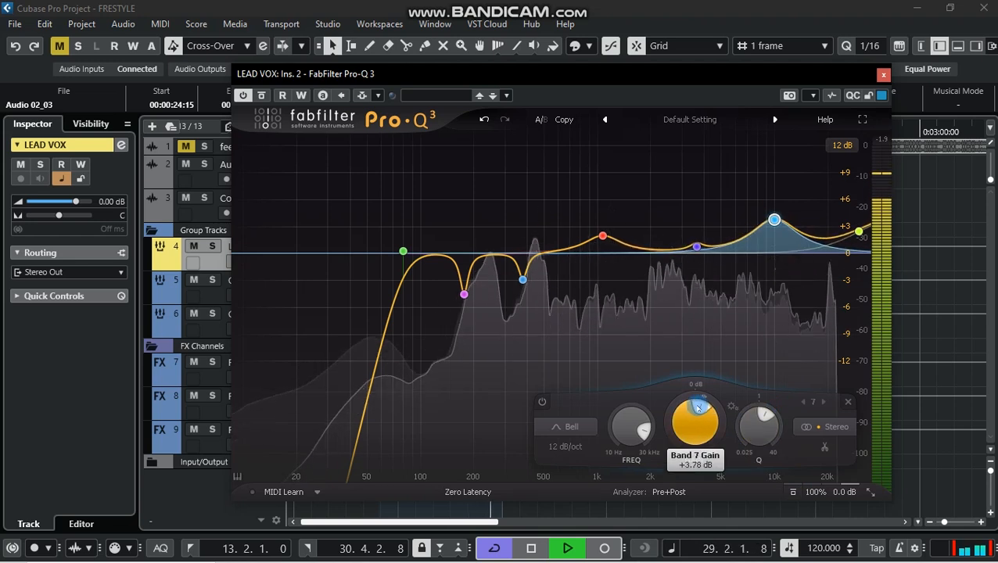
{"action": "key", "text": "space"}
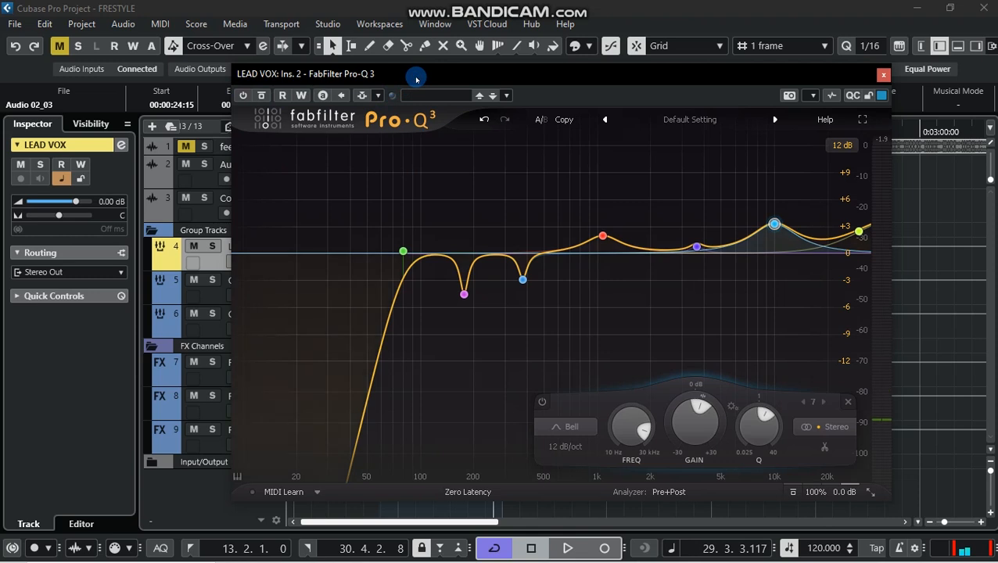
- Compare the vocal with the equalizer bypassed and with it enabled
{"action": "key", "text": "space"}
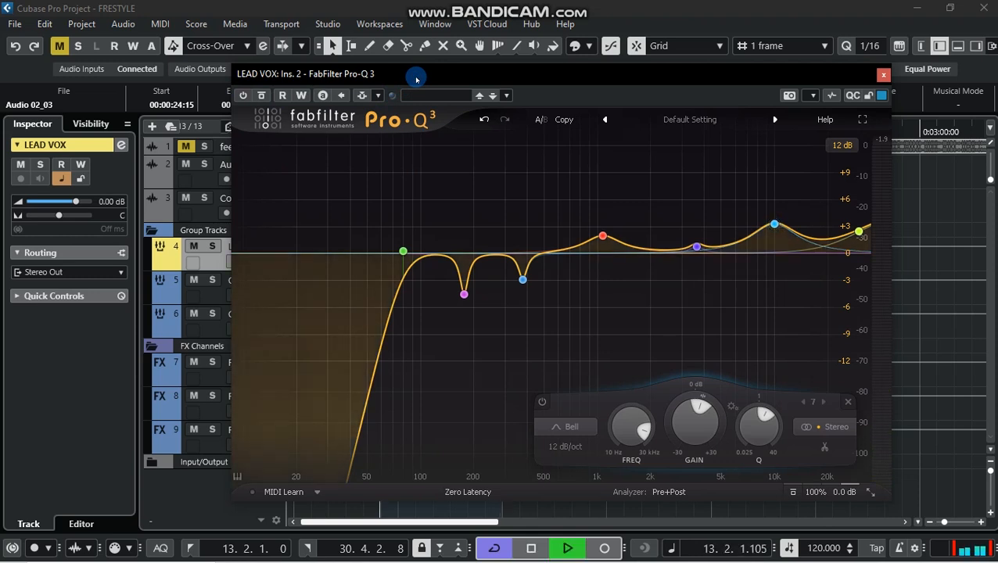
{"action": "key", "text": "space"}
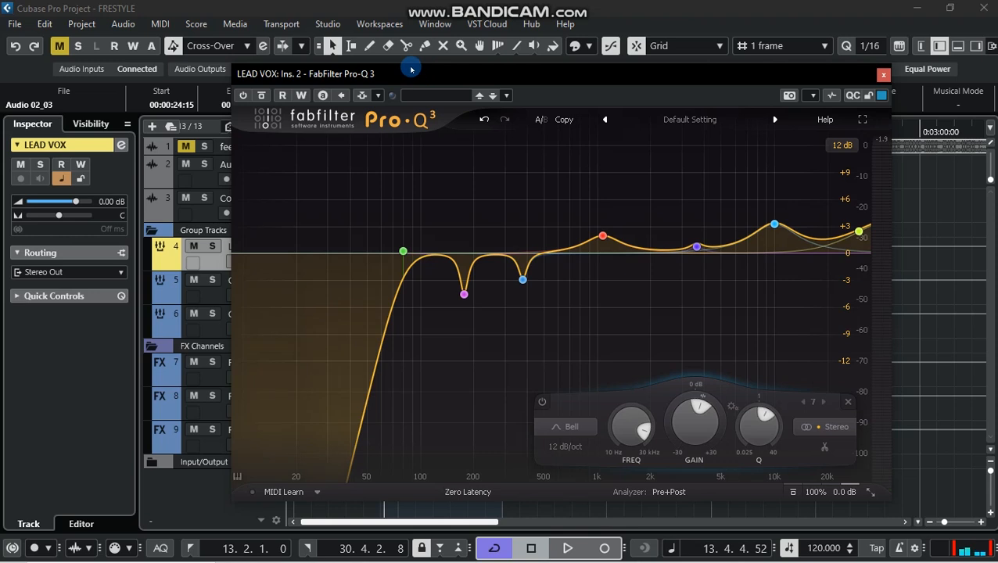
{"action": "left_click", "coordinate": [242, 95]}
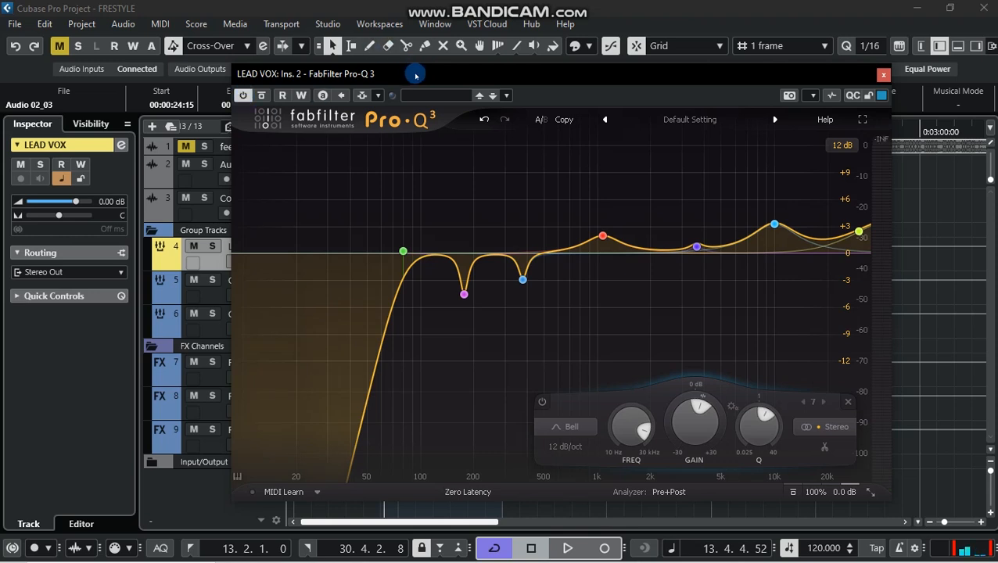
{"action": "key", "text": "space"}
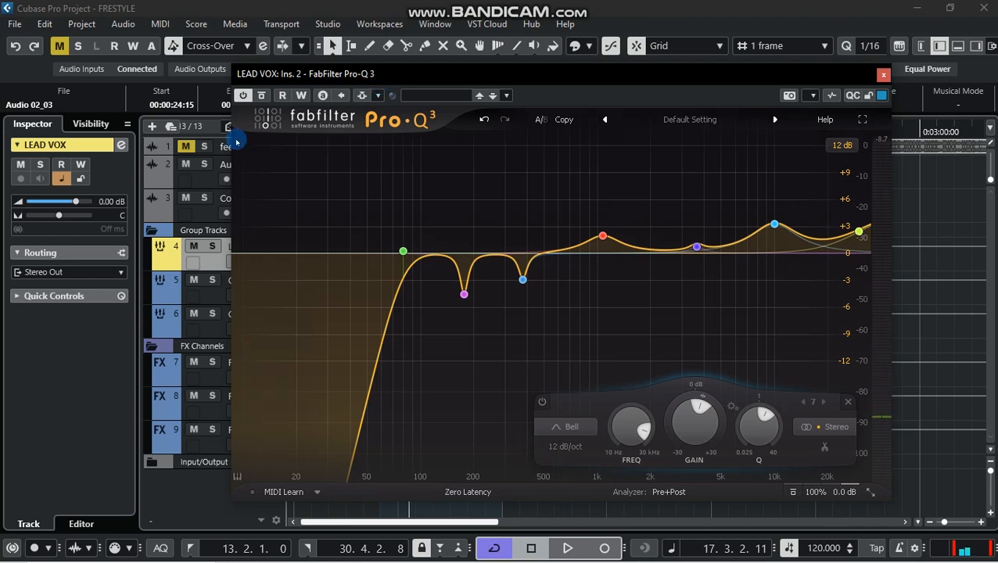
- Unmute the first audio track and play the equalized vocal together with it
{"action": "left_click", "coordinate": [185, 147]}
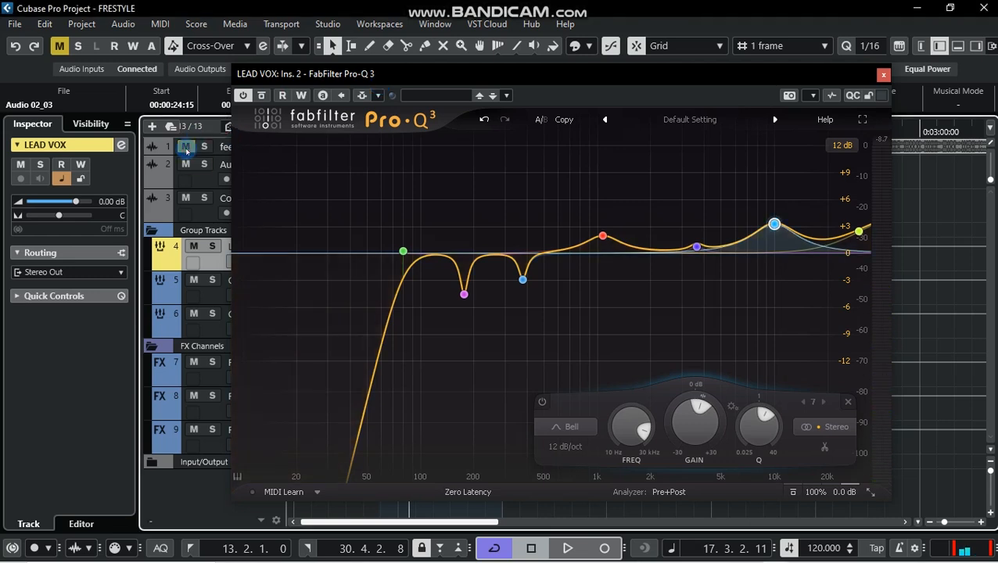
{"action": "left_click", "coordinate": [405, 80]}
{"action": "key", "text": "space"}
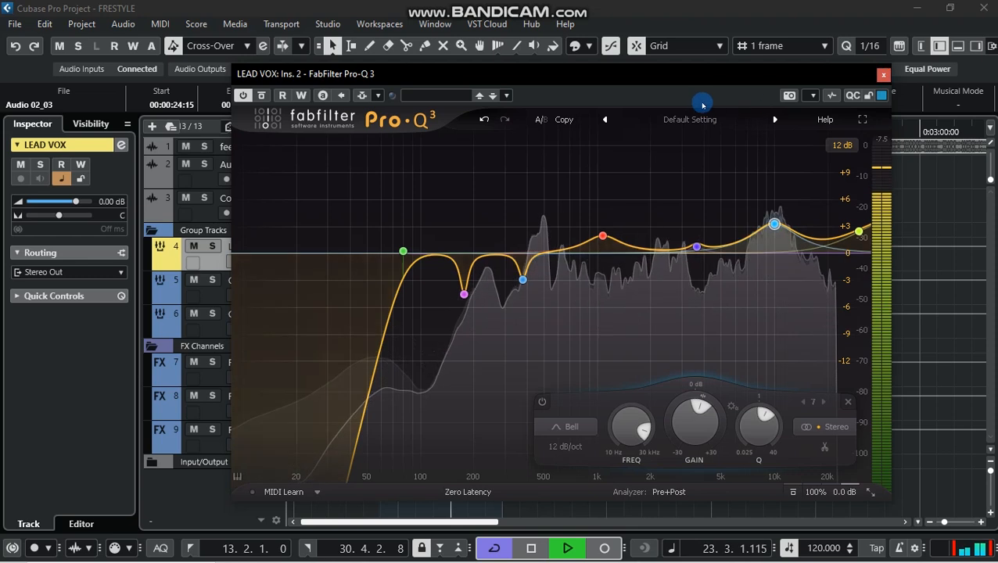
- Close the Pro-Q 3 window and open the LEAD VOX channel settings
{"action": "left_click_drag", "start_coordinate": [637, 78], "coordinate": [609, 175]}
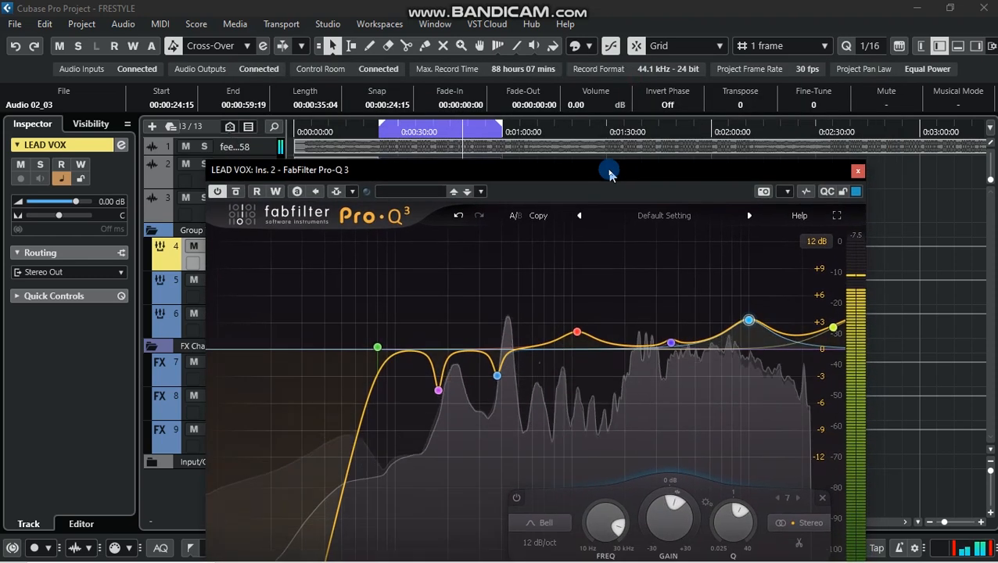
{"action": "left_click", "coordinate": [857, 171]}
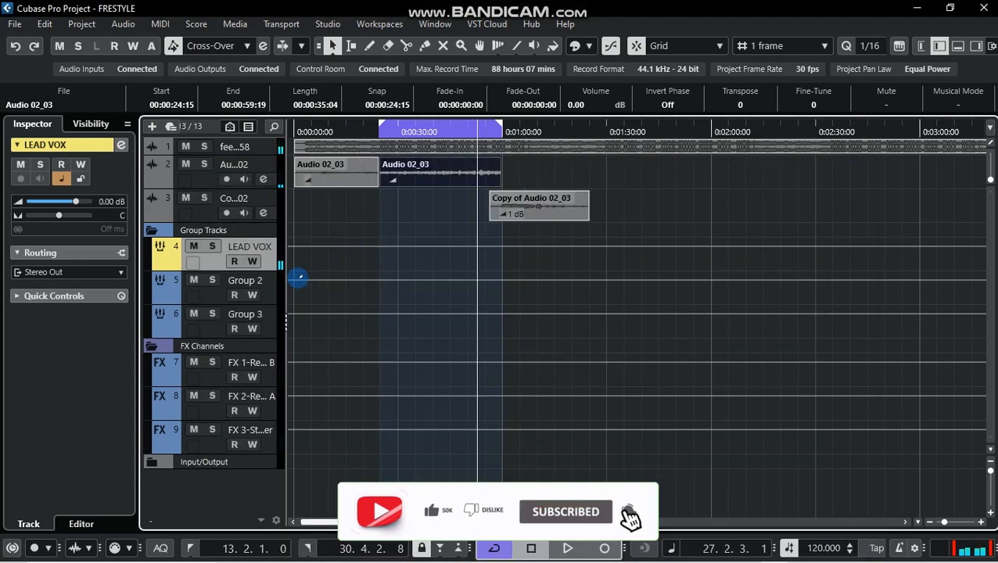
{"action": "left_click", "coordinate": [122, 146]}
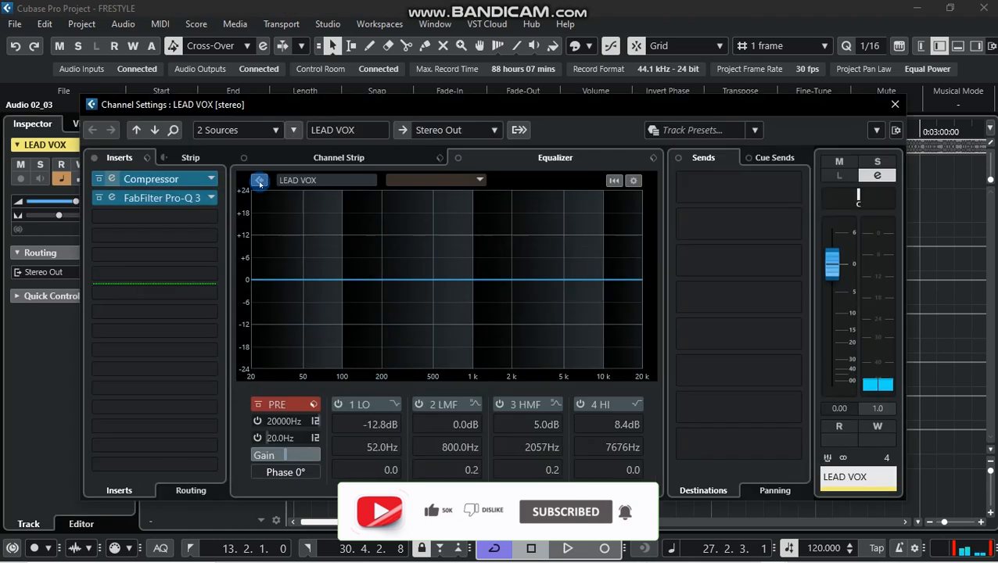
{"action": "left_click_drag", "start_coordinate": [358, 103], "coordinate": [369, 107]}
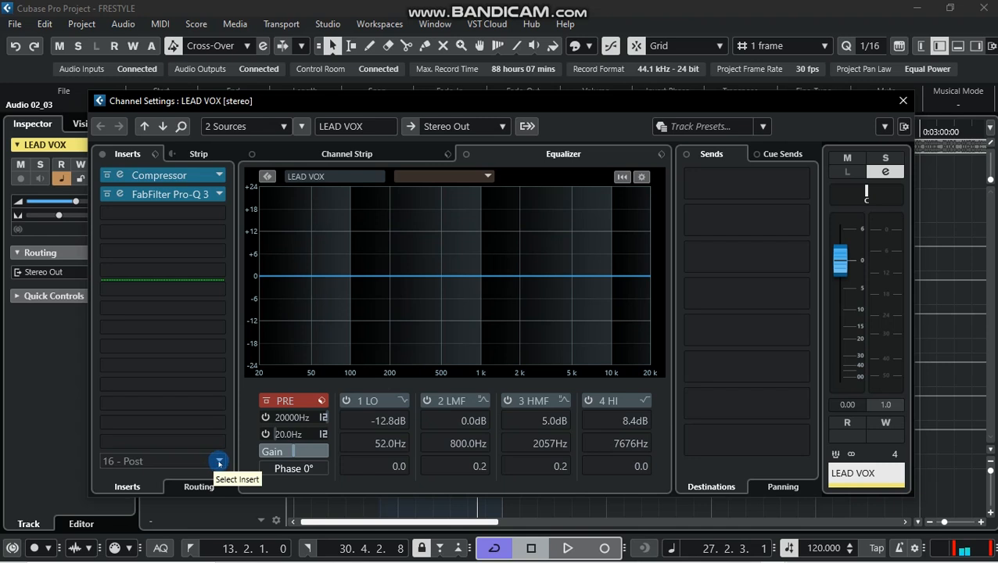
- Load the Gate plug-in into insert slot 16 of the LEAD VOX channel and reposition its window
{"action": "left_click", "coordinate": [218, 464]}
{"action": "left_click", "coordinate": [141, 122]}
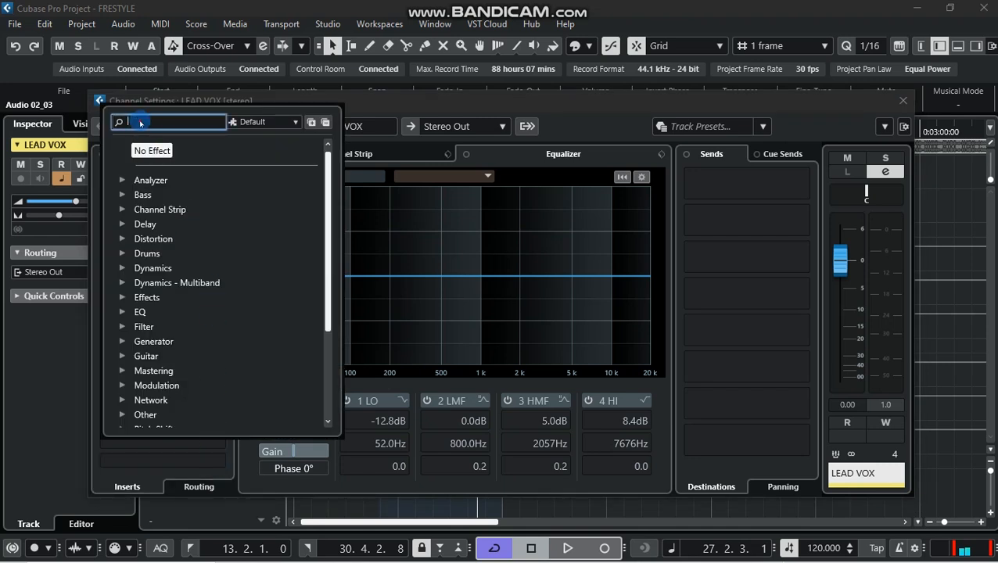
{"action": "type", "text": "GATE"}
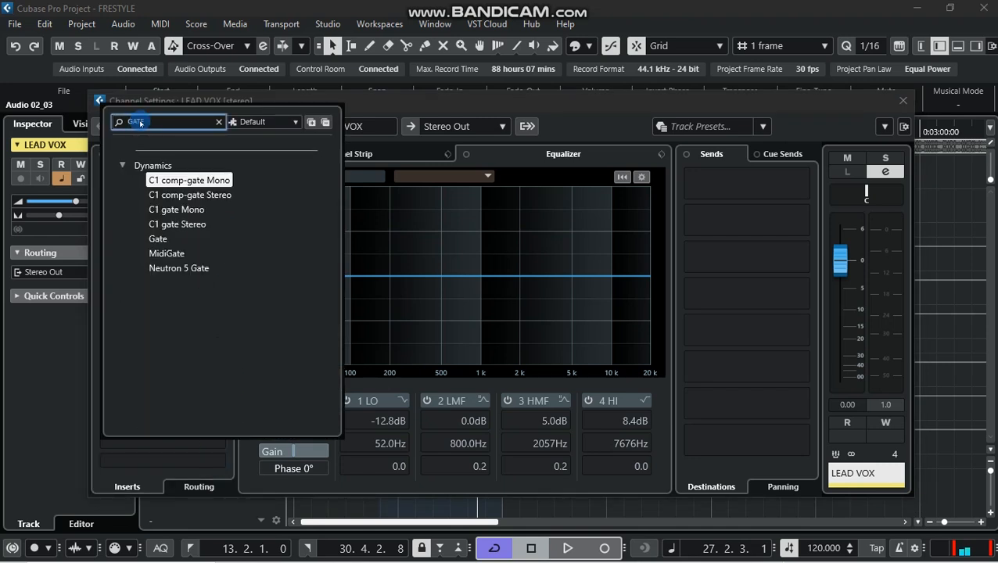
{"action": "left_click", "coordinate": [159, 240]}
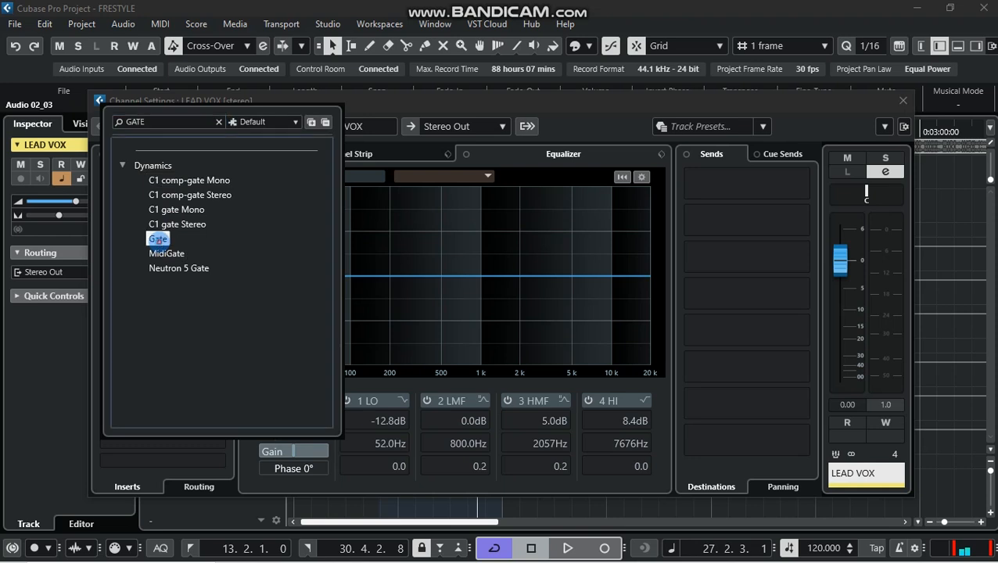
{"action": "mouse_move", "coordinate": [502, 121]}
{"action": "left_mouse_down"}
{"action": "mouse_move", "coordinate": [534, 127]}
{"action": "mouse_move", "coordinate": [506, 130]}
{"action": "left_mouse_up"}
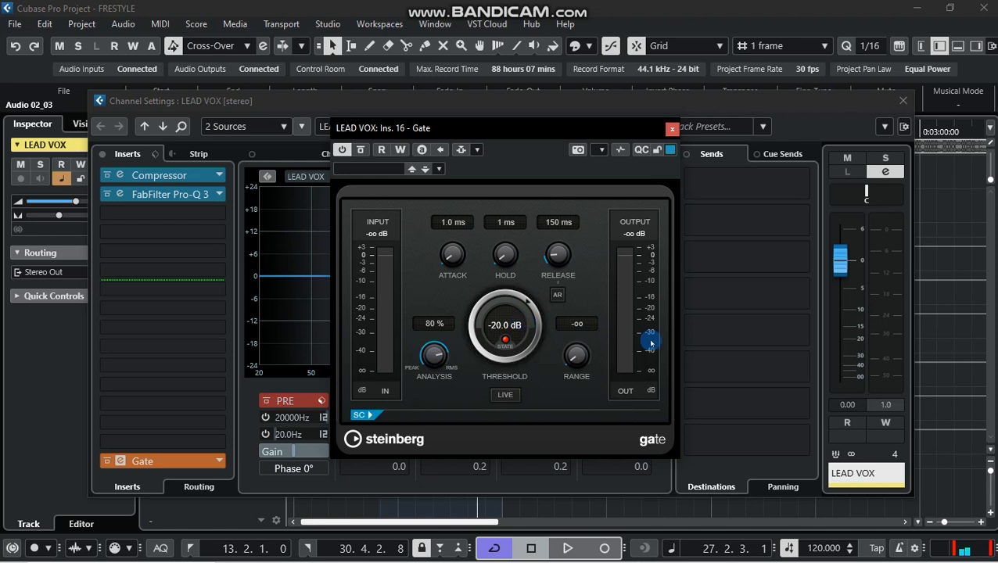
- Play the vocal while sweeping the gate's threshold between -60 dB and 0 dB to hear how it cuts the signal
{"action": "left_click_drag", "start_coordinate": [504, 328], "coordinate": [499, 283]}
{"action": "key", "text": "space"}
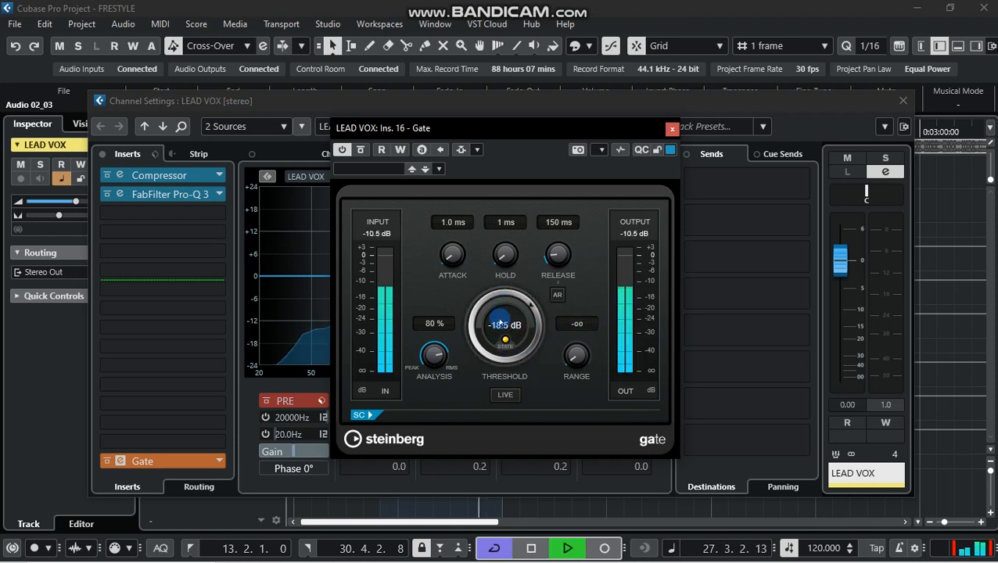
{"action": "mouse_move", "coordinate": [501, 319]}
{"action": "left_mouse_down"}
{"action": "mouse_move", "coordinate": [499, 305]}
{"action": "mouse_move", "coordinate": [504, 346]}
{"action": "mouse_move", "coordinate": [511, 314]}
{"action": "left_mouse_up"}
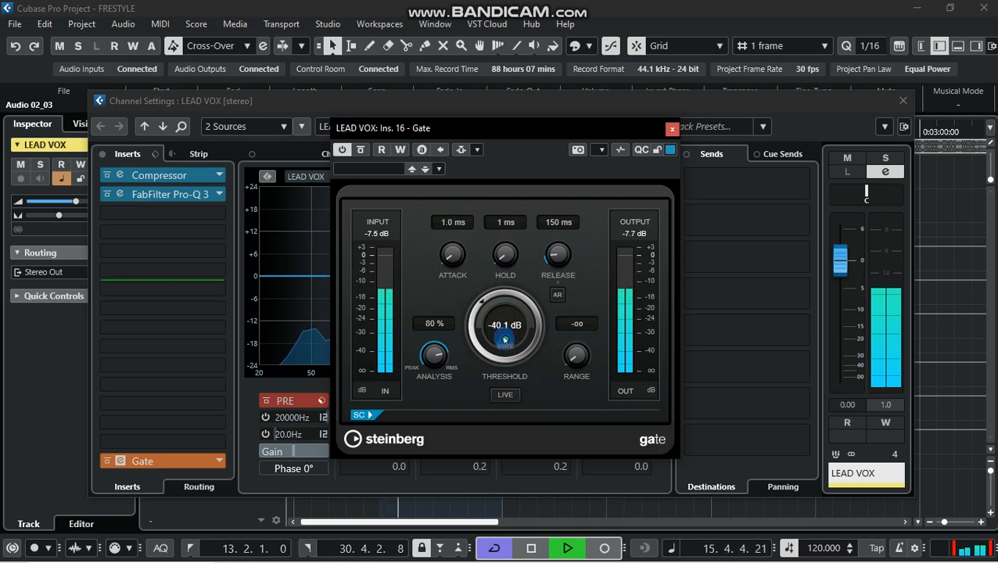
{"action": "left_click_drag", "start_coordinate": [505, 353], "coordinate": [495, 416]}
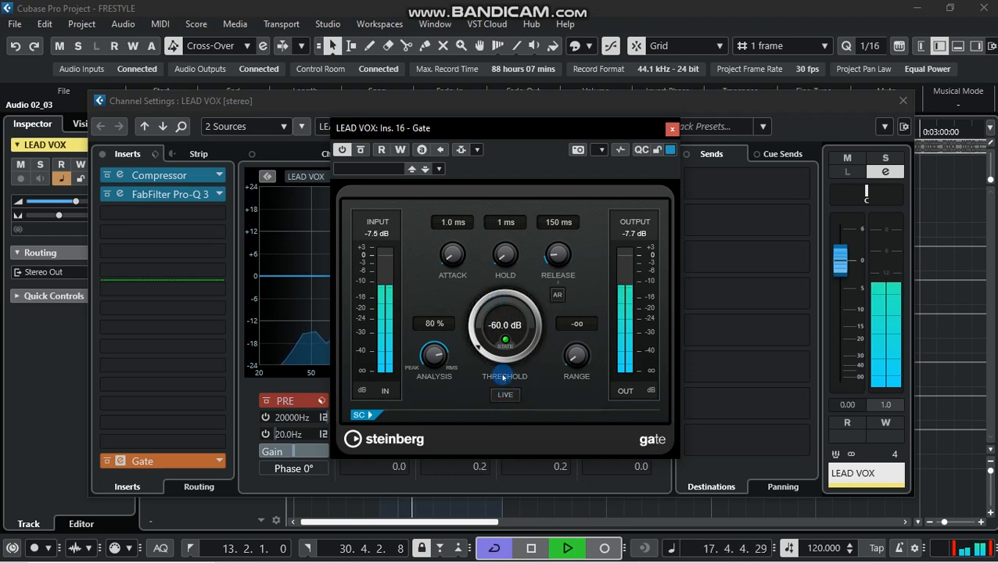
{"action": "left_click_drag", "start_coordinate": [503, 338], "coordinate": [471, 97]}
{"action": "left_click_drag", "start_coordinate": [485, 314], "coordinate": [505, 219]}
{"action": "left_click_drag", "start_coordinate": [504, 313], "coordinate": [506, 254]}
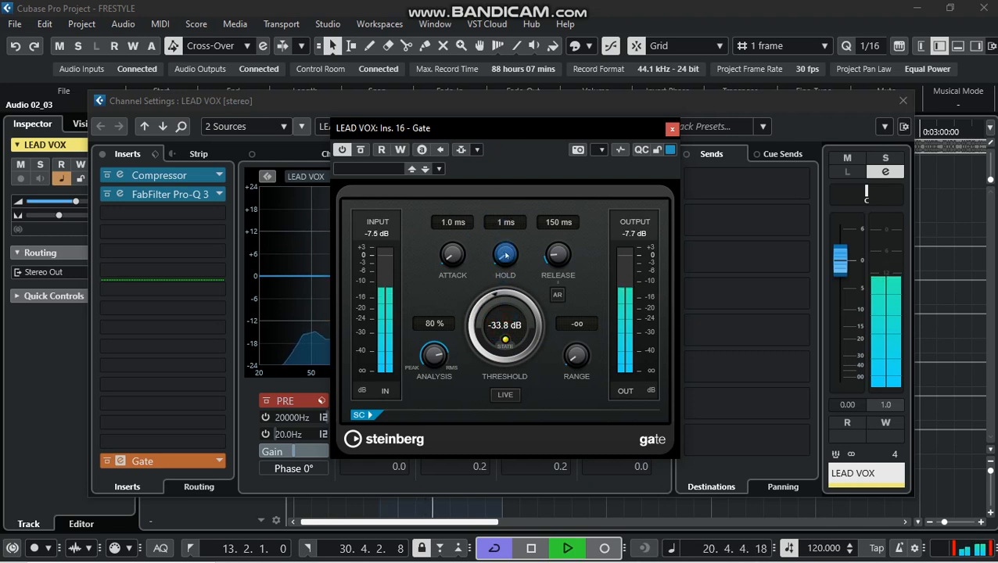
{"action": "left_click_drag", "start_coordinate": [505, 312], "coordinate": [505, 235]}
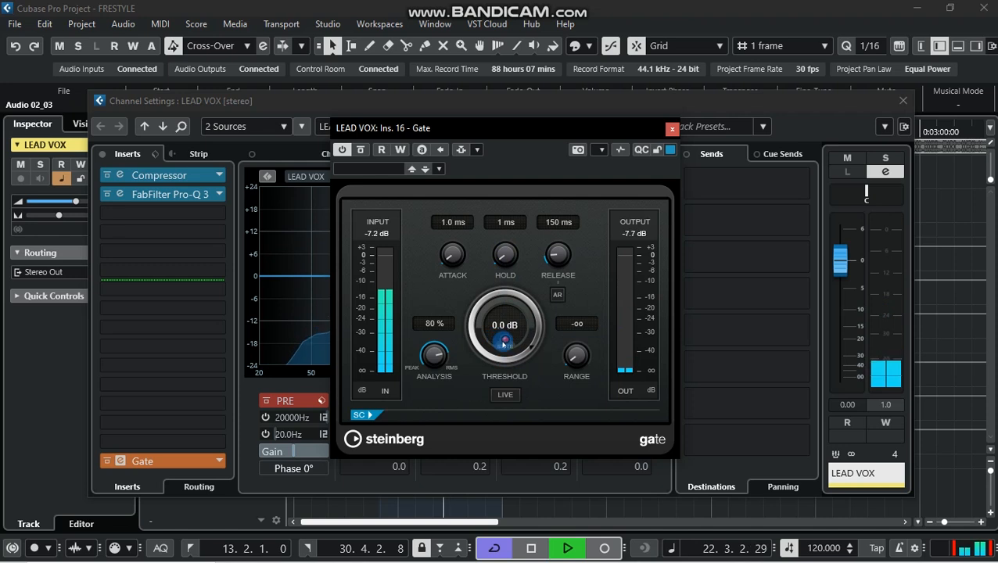
{"action": "key", "text": "space"}
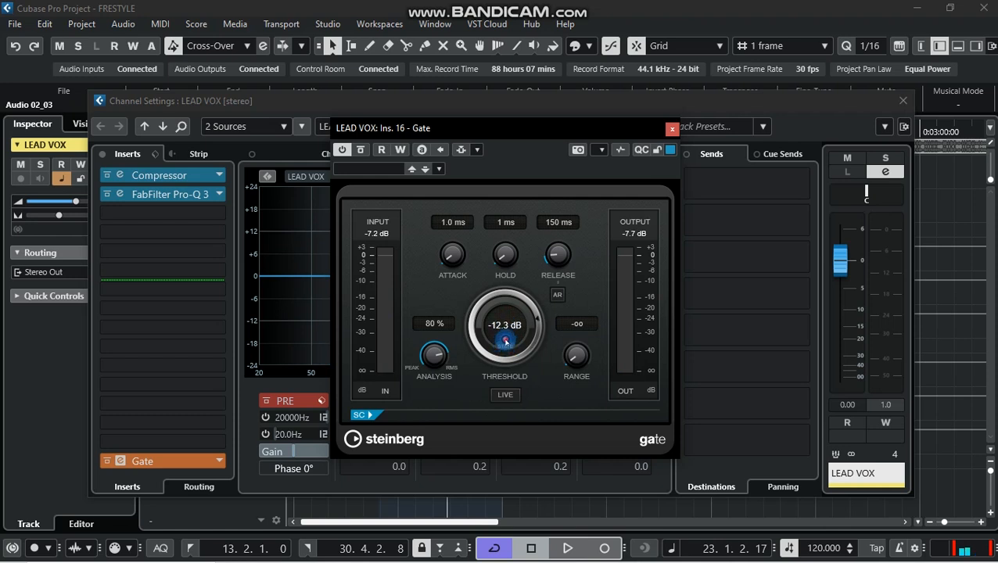
- Set the gate's threshold to about -47.1 dB and its release to about 120 ms while listening to the vocal
{"action": "left_click_drag", "start_coordinate": [504, 340], "coordinate": [457, 349]}
{"action": "key", "text": "space"}
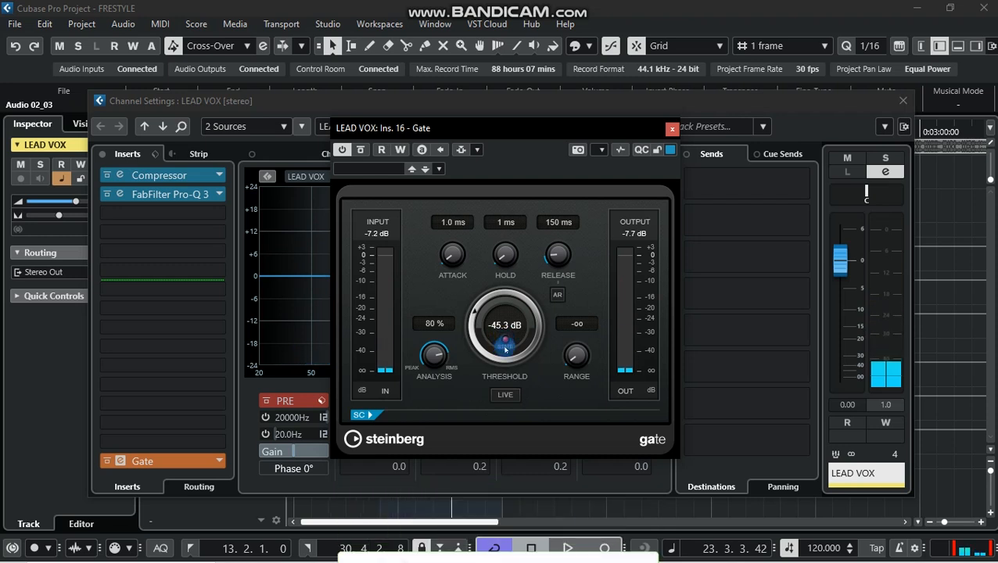
{"action": "key", "text": "space"}
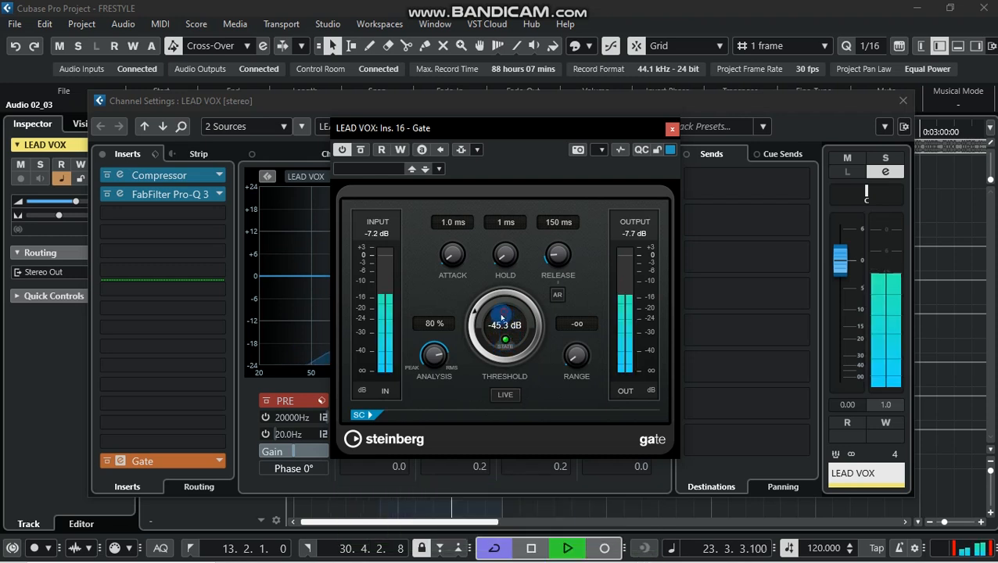
{"action": "scroll", "coordinate": [499, 318], "scroll_direction": "down", "scroll_amount": 6}
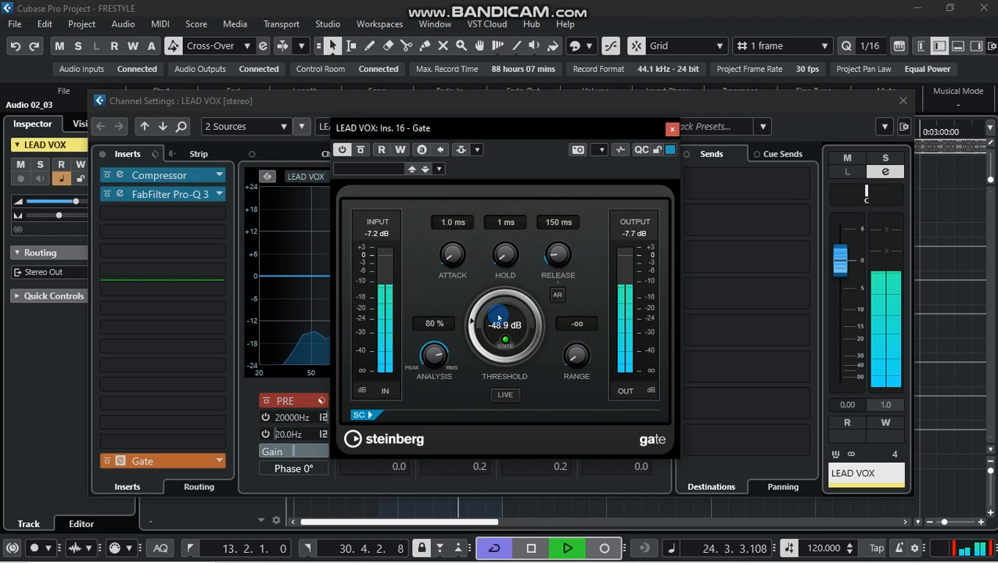
{"action": "scroll", "coordinate": [499, 318], "scroll_direction": "up", "scroll_amount": 3}
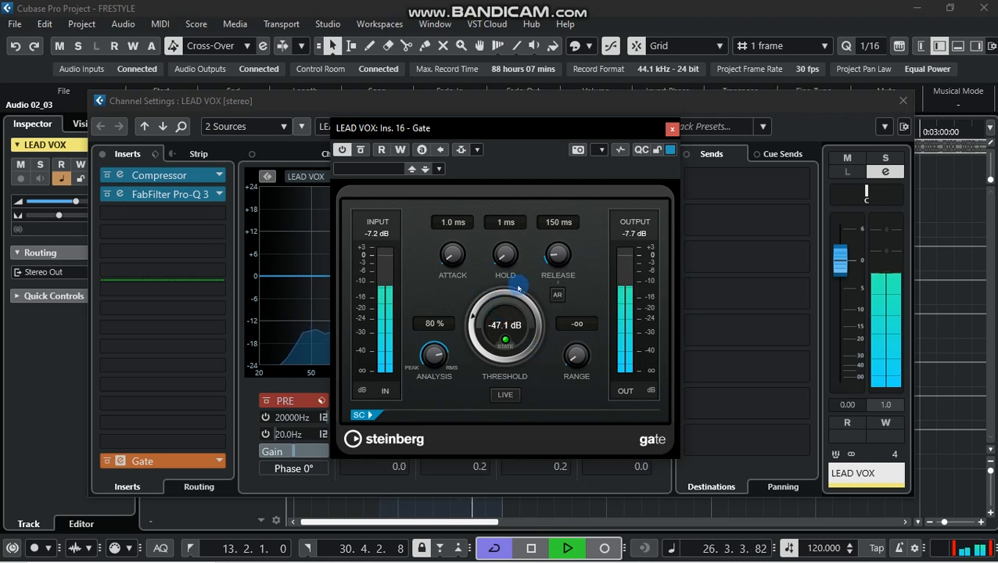
{"action": "scroll", "coordinate": [558, 258], "scroll_direction": "down", "scroll_amount": 3}
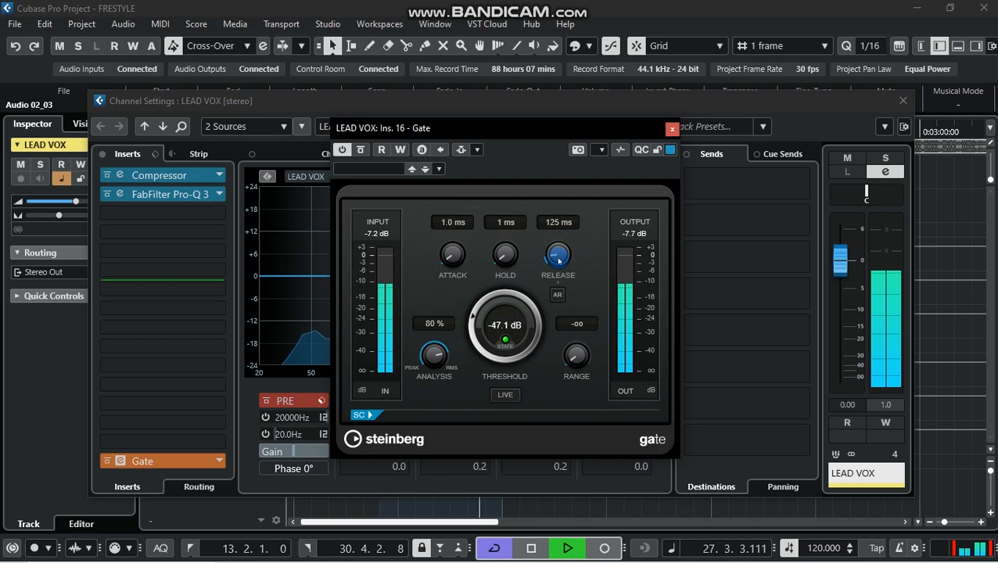
{"action": "key", "text": "space"}
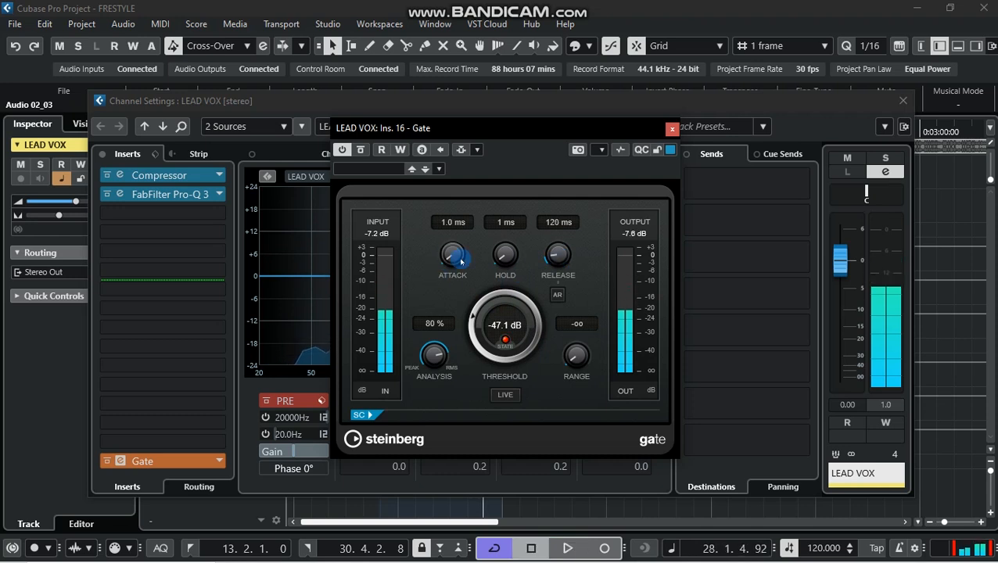